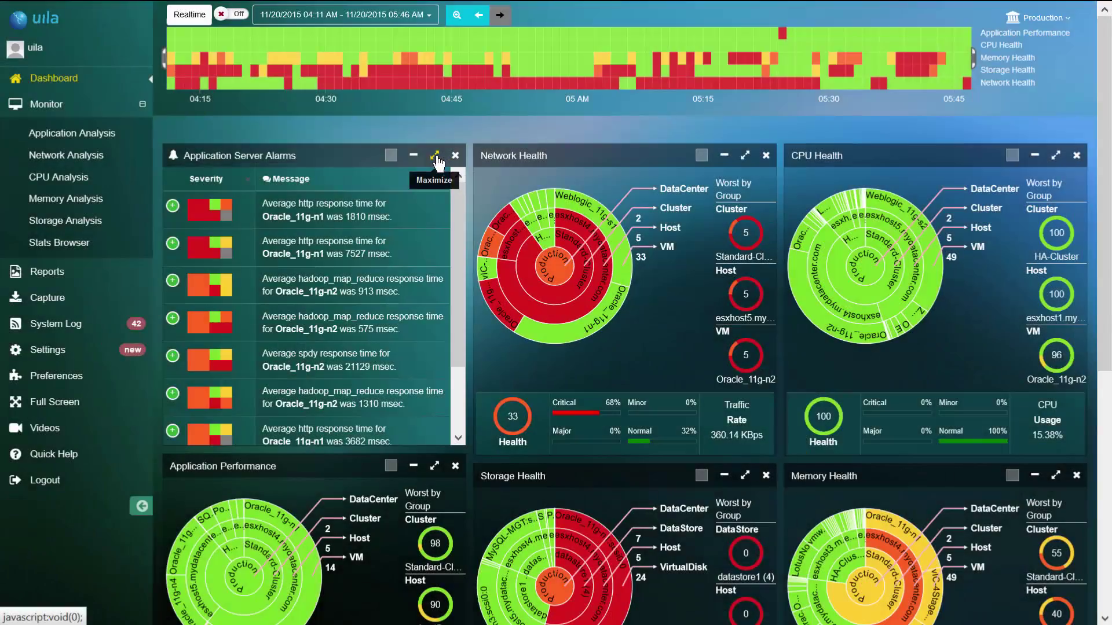
Step: Maximize the Application Server Alarms widget to see all nine alarms with baseline columns
left_click(435, 156)
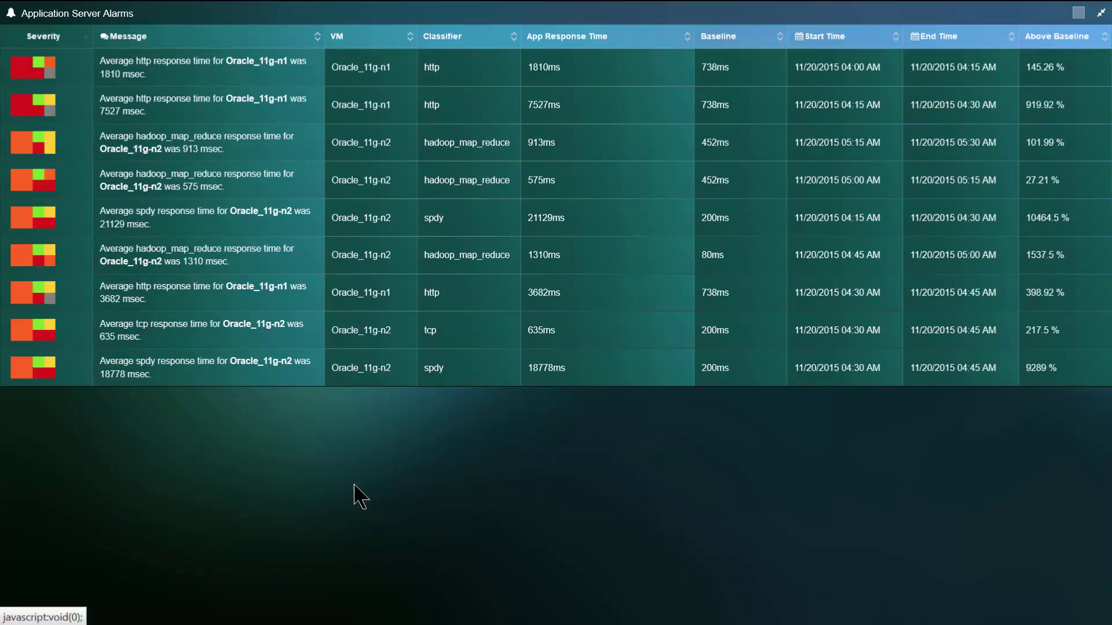
Step: Open root cause analysis for the 3682 msec http alarm and drill into Storage Health
left_click(136, 296)
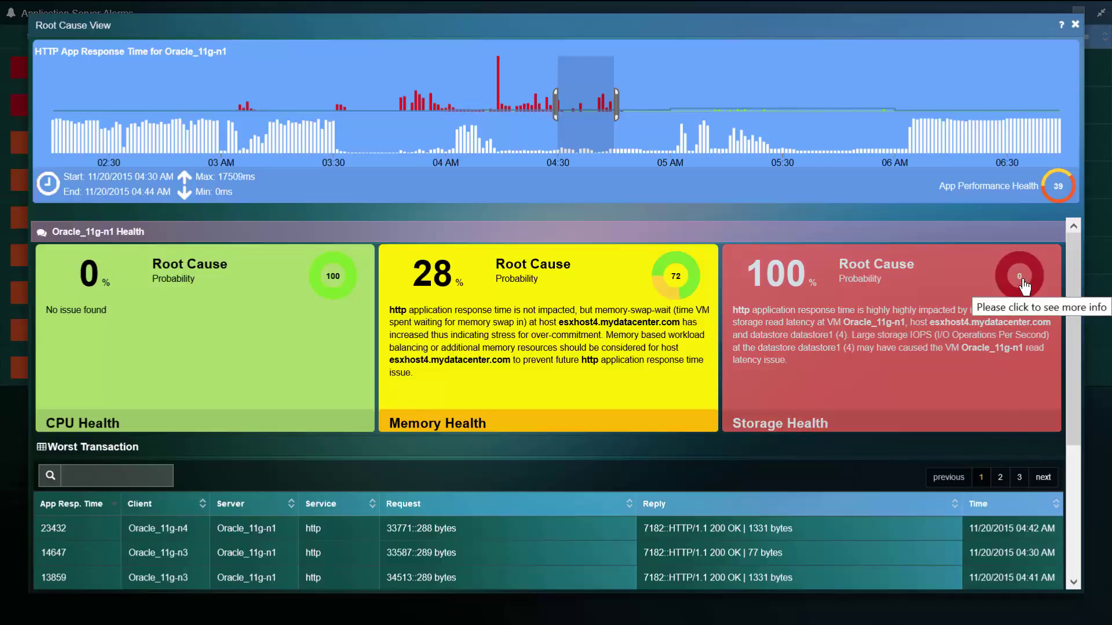
left_click(1022, 280)
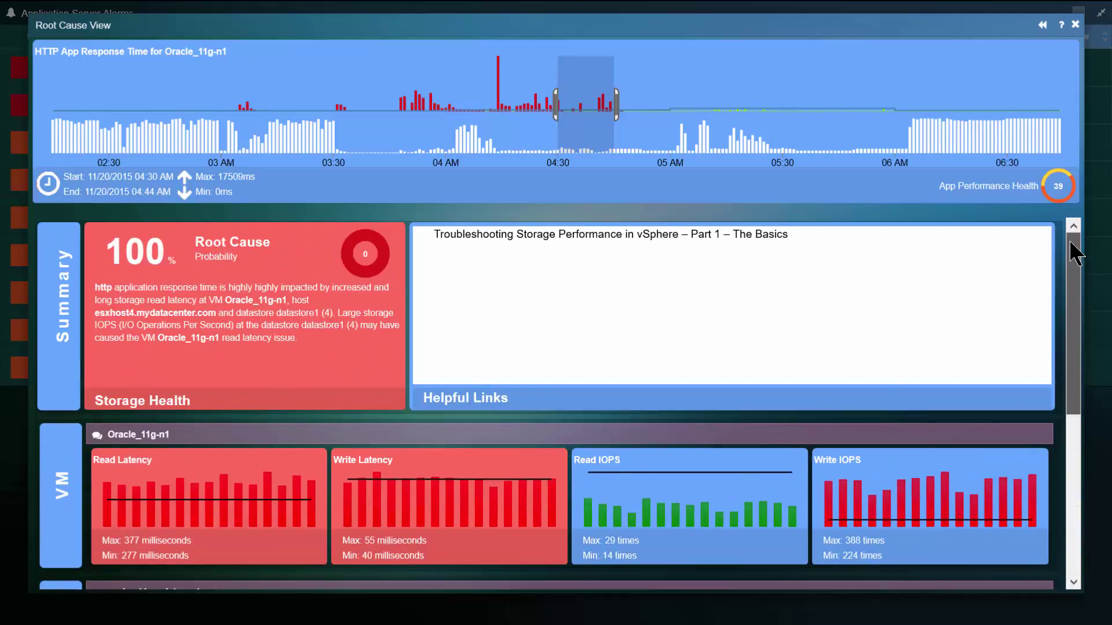
scroll(1074, 298, "down", 3)
left_click_drag(1074, 298, 1082, 432)
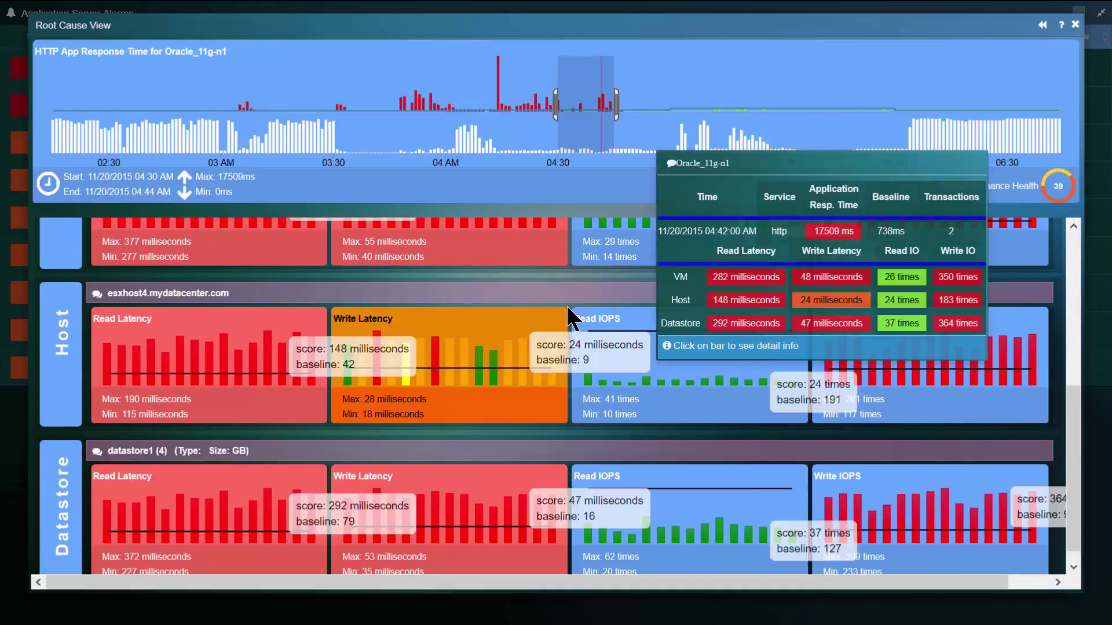
Step: Inspect esxhost4's read latency detail at 04:40, then close the detail view
mouse_move(268, 348)
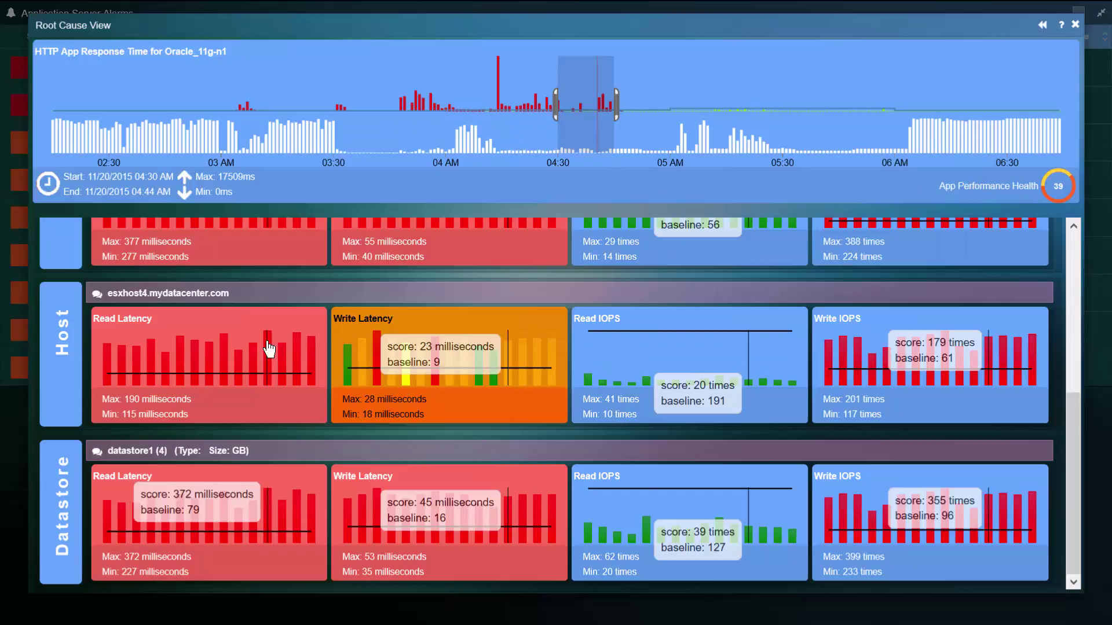
left_click(268, 348)
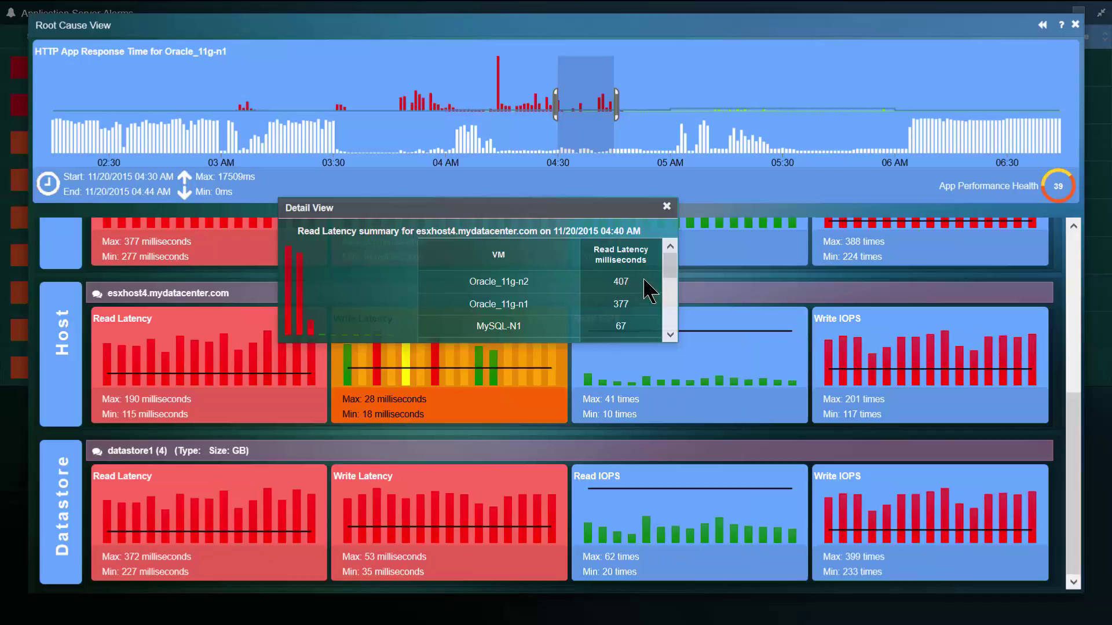
left_click(666, 207)
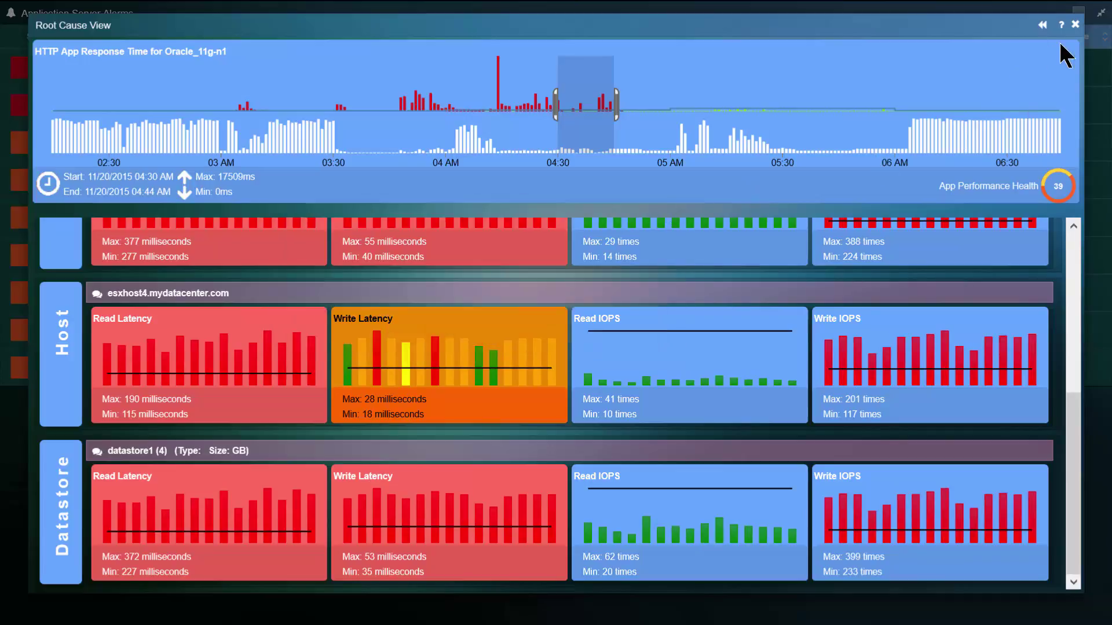
Step: Close Root Cause View, maximize Network Health, and show Oracle_11g-n2's health details
left_click(1075, 25)
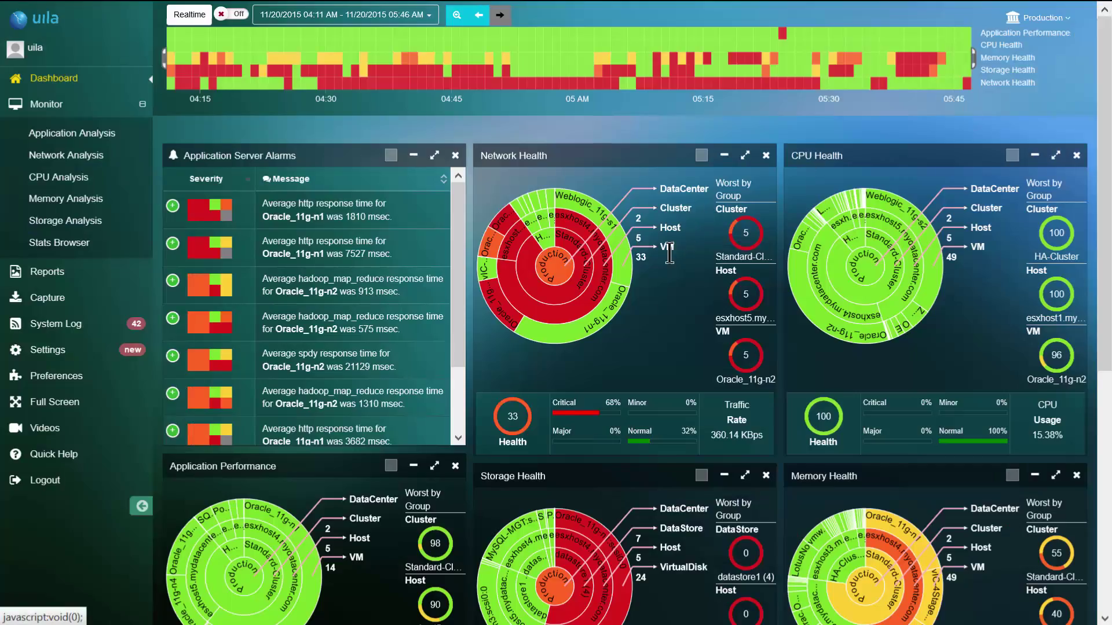
left_click(746, 157)
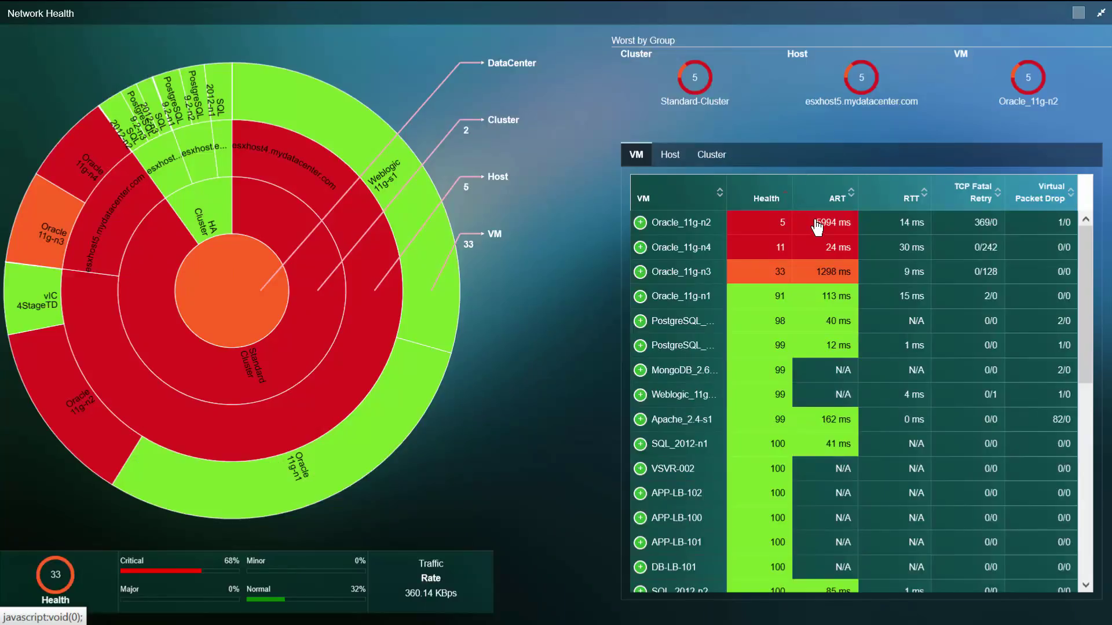
left_click(816, 227)
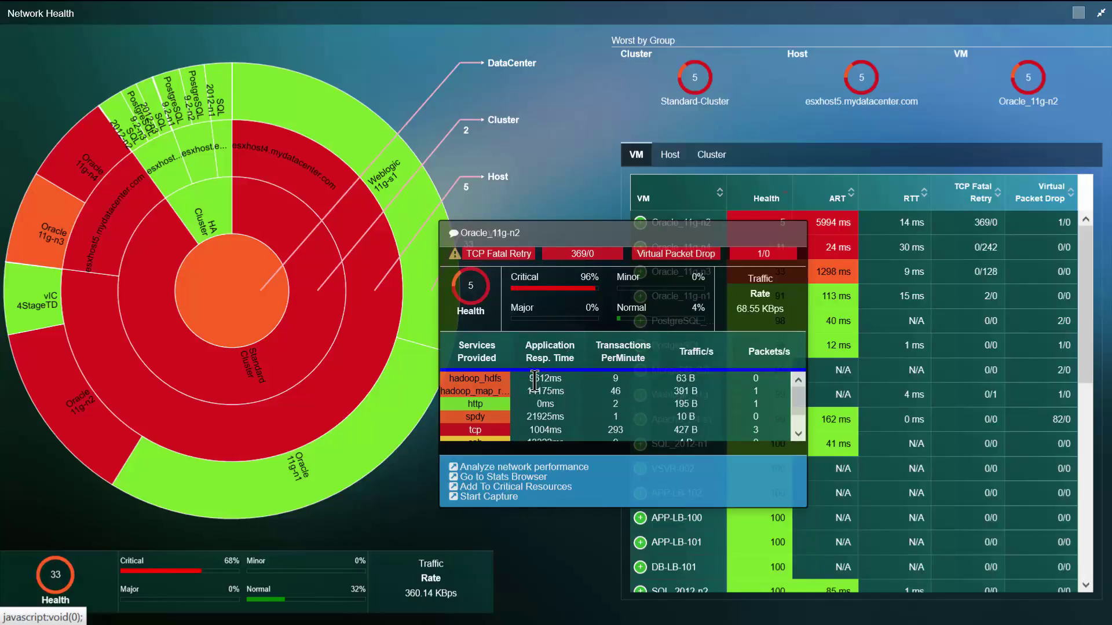
Step: Open spdy root cause on Oracle_11g-n2, review network charts for http on Oracle_11g-n1, then close
left_click(485, 424)
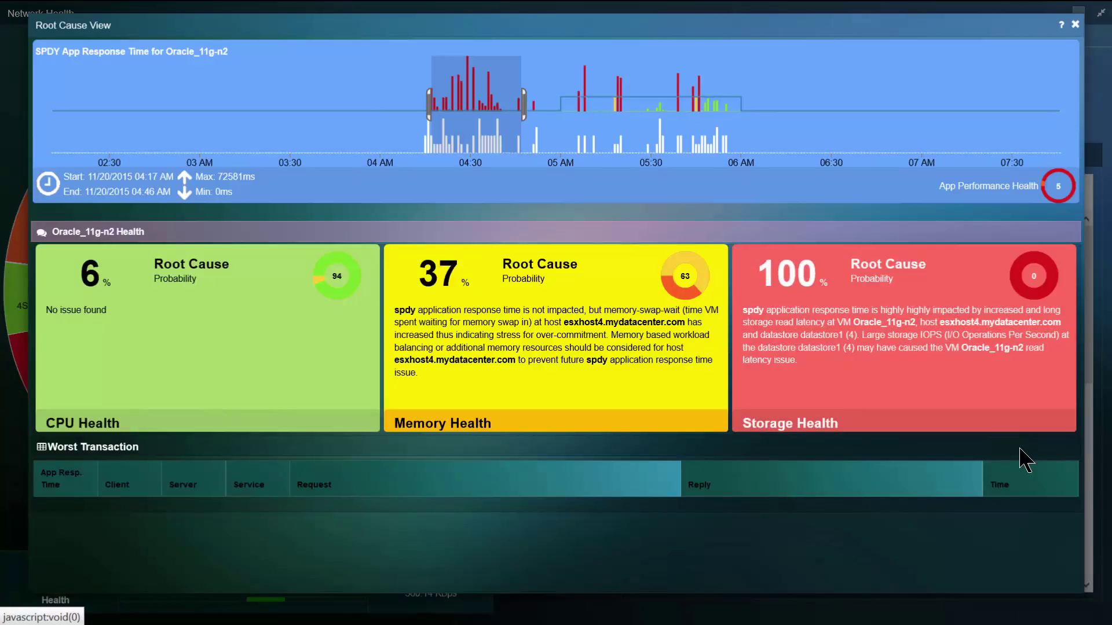
scroll(1037, 441, "down", 2)
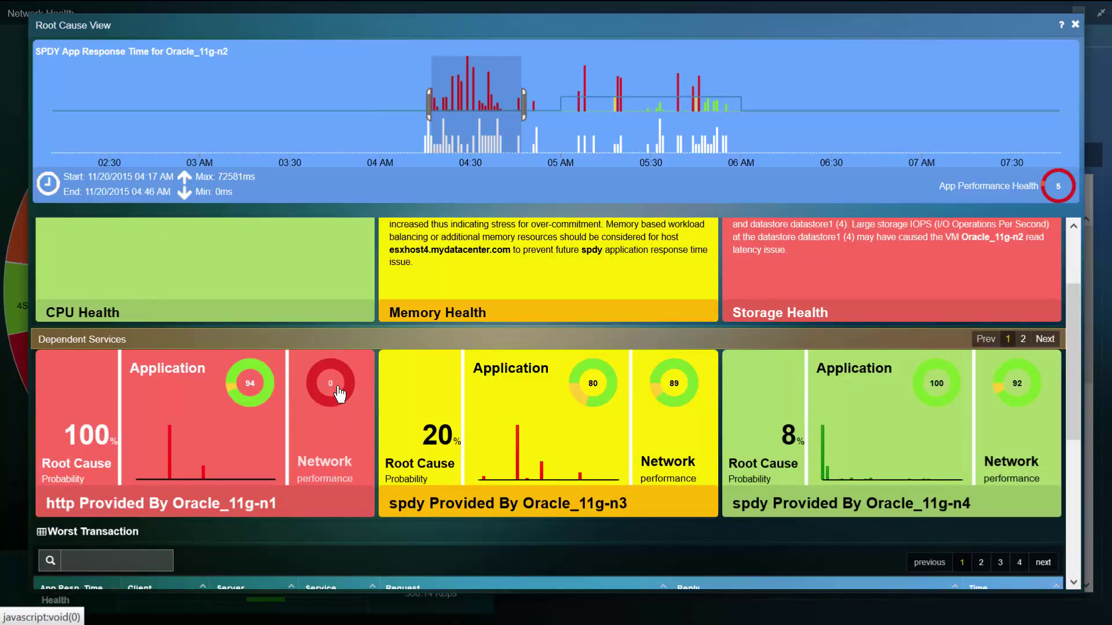
left_click(331, 384)
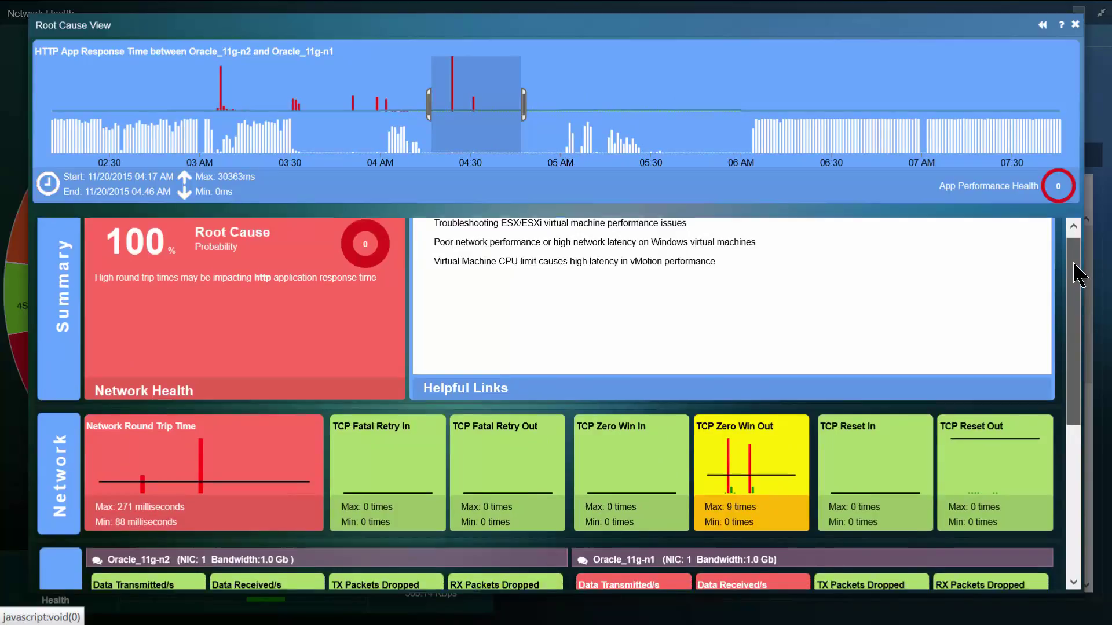
left_click_drag(1071, 286, 1078, 425)
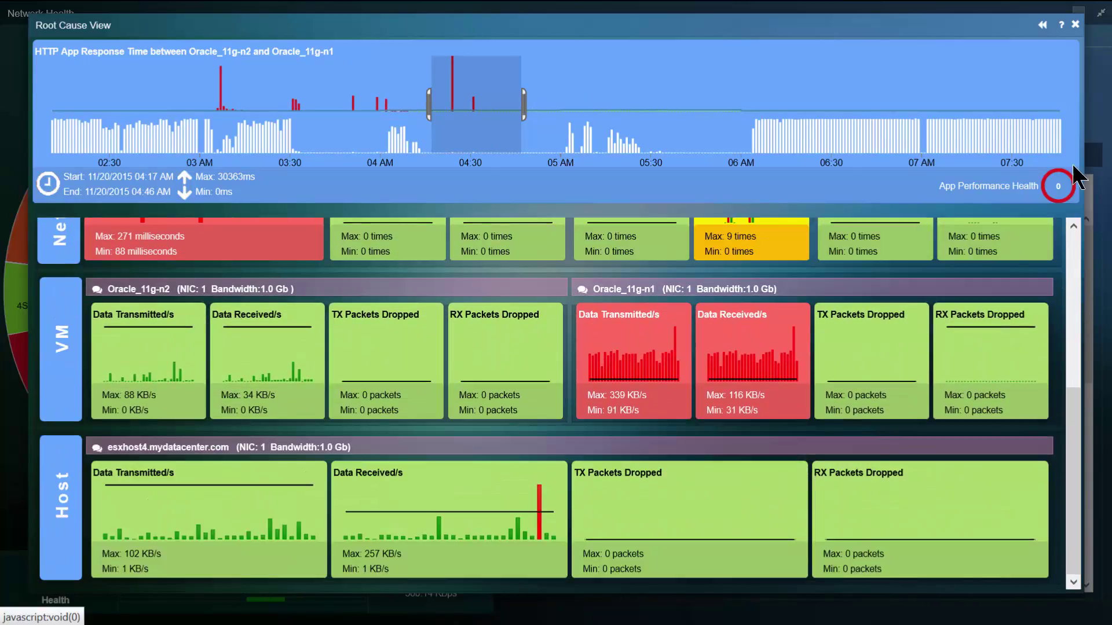
left_click(1076, 26)
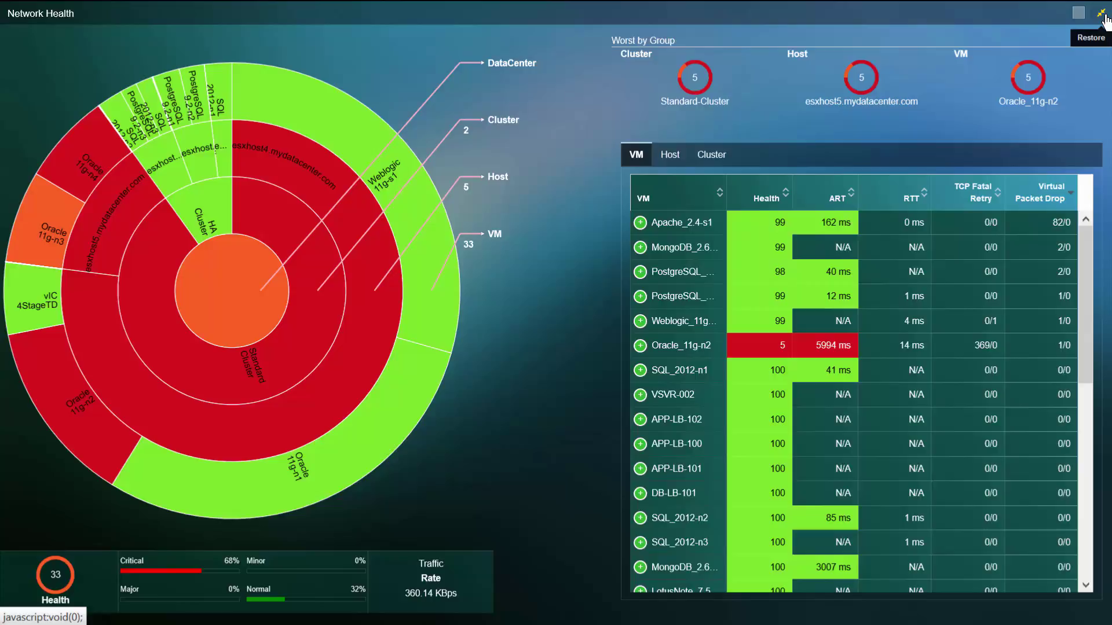
Step: Restore Network Health to normal size and scroll through the full dashboard
left_click(1102, 14)
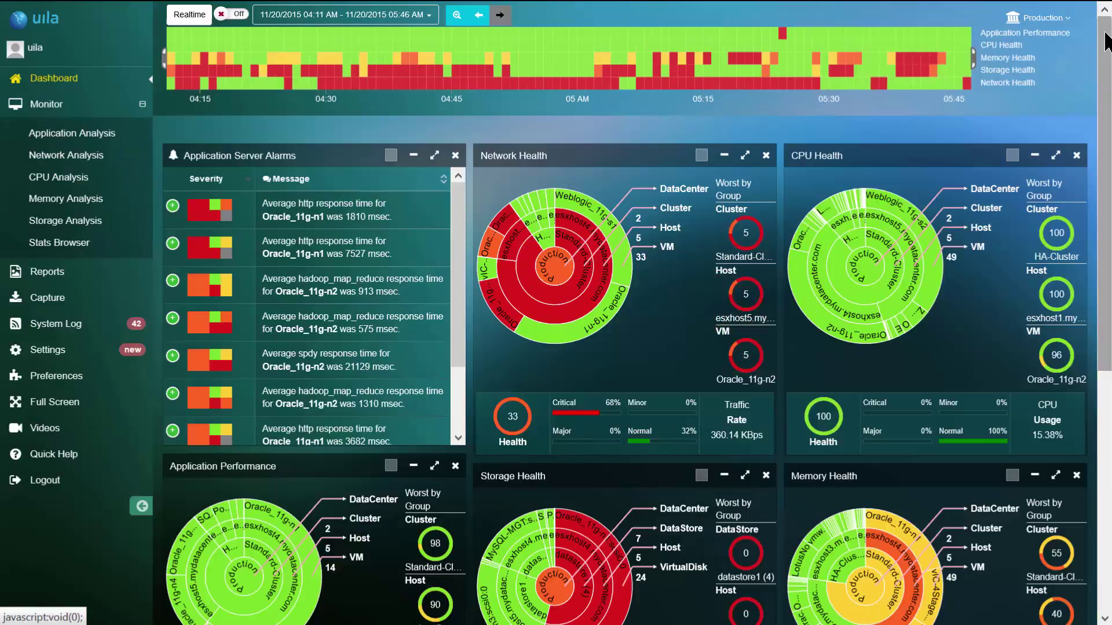
left_click_drag(1105, 38, 1110, 301)
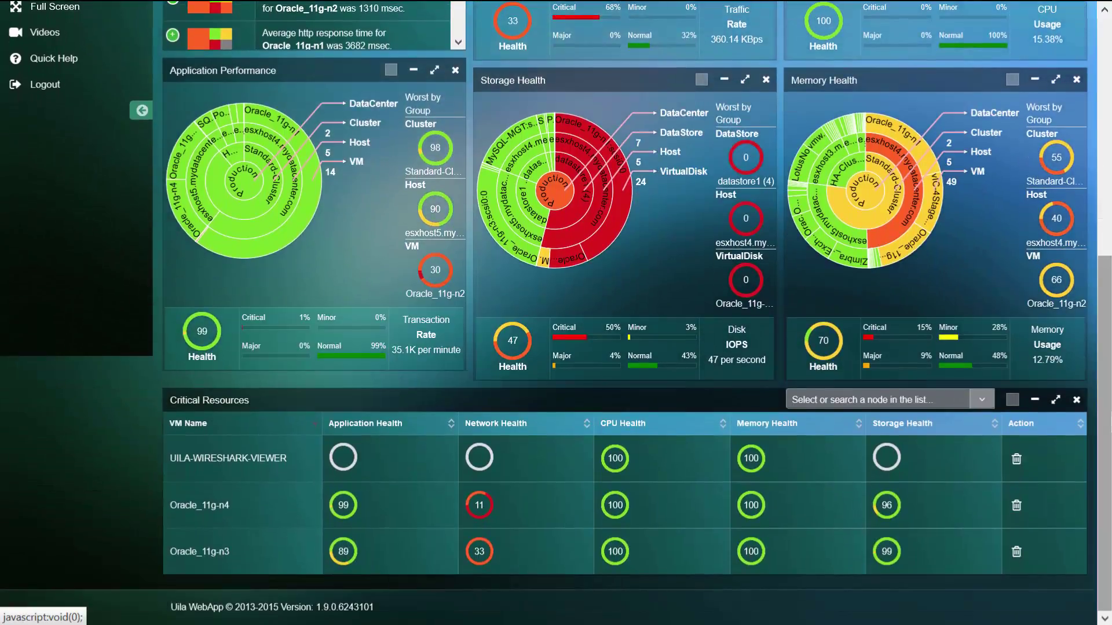
left_click_drag(1110, 421, 1107, 179)
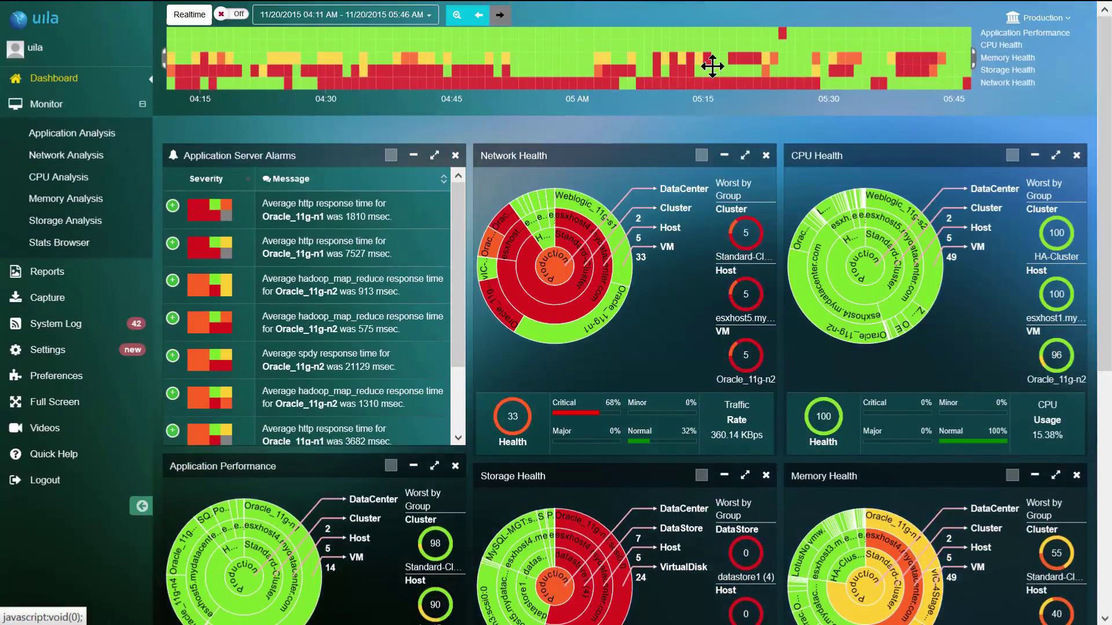
Step: Open the Application Analysis topology map and select the Oracle_11g-n2 node
left_click(99, 137)
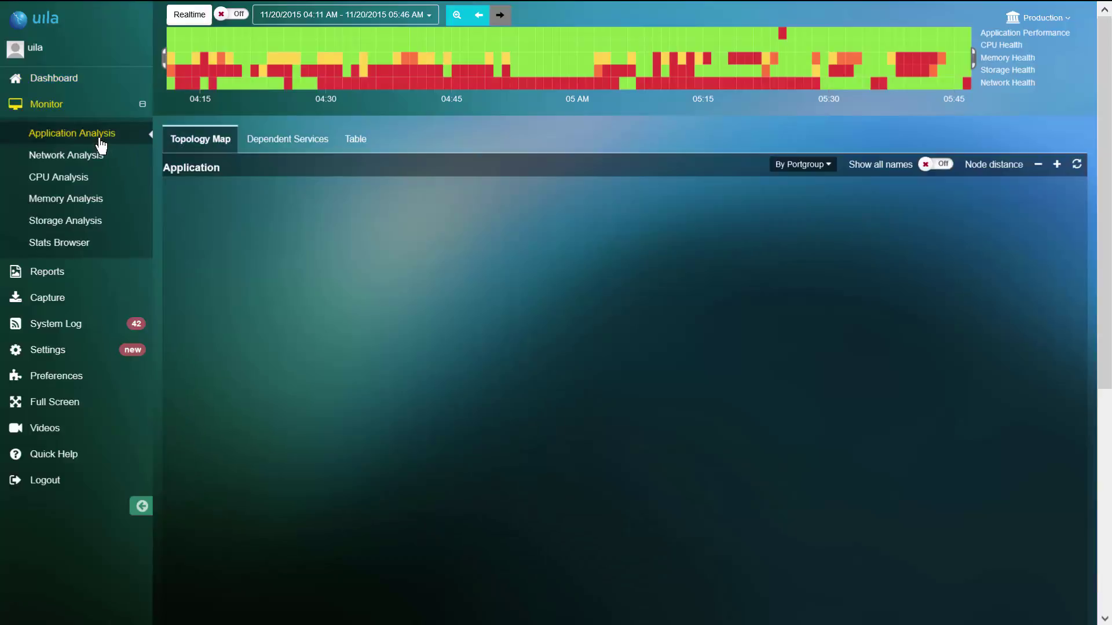
mouse_move(582, 285)
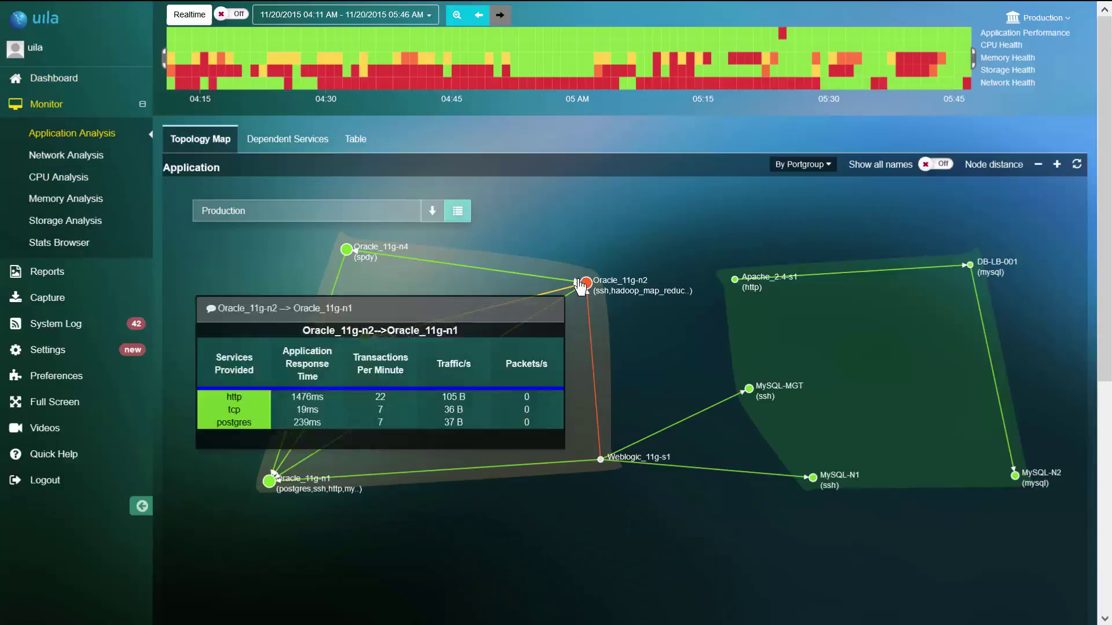
left_click(587, 285)
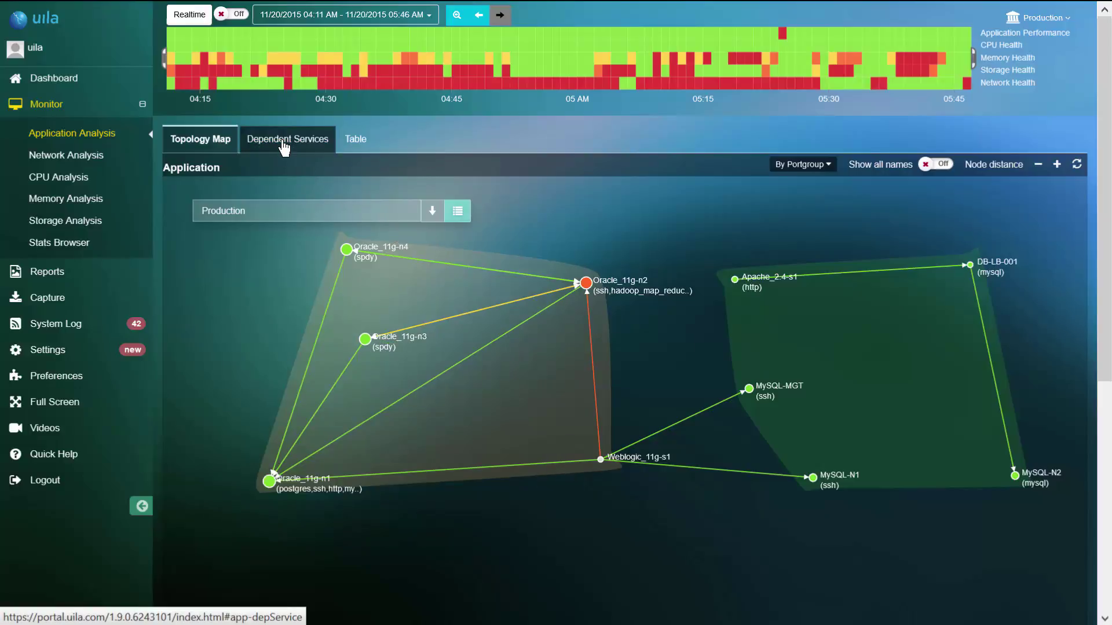
Step: Show the Dependent Services graph and move the MySQL-N1 node slightly lower
left_click(284, 144)
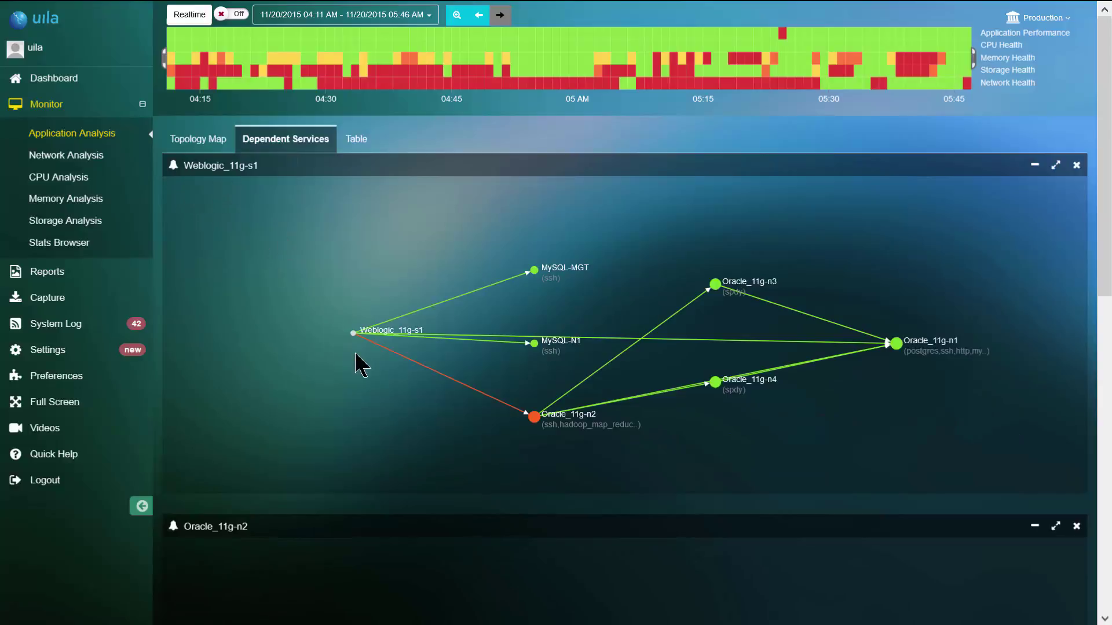
mouse_move(534, 348)
left_click_drag(533, 351, 533, 371)
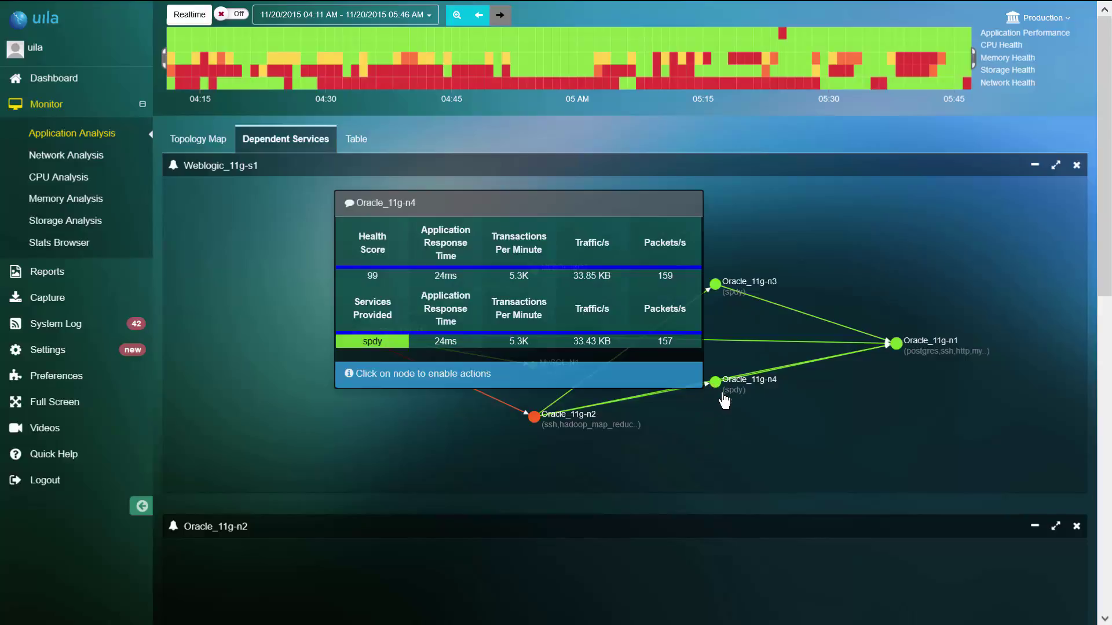
Step: Move the Oracle_11g-n4 node down and right, then scroll through the network analysis page
left_click_drag(713, 392, 763, 443)
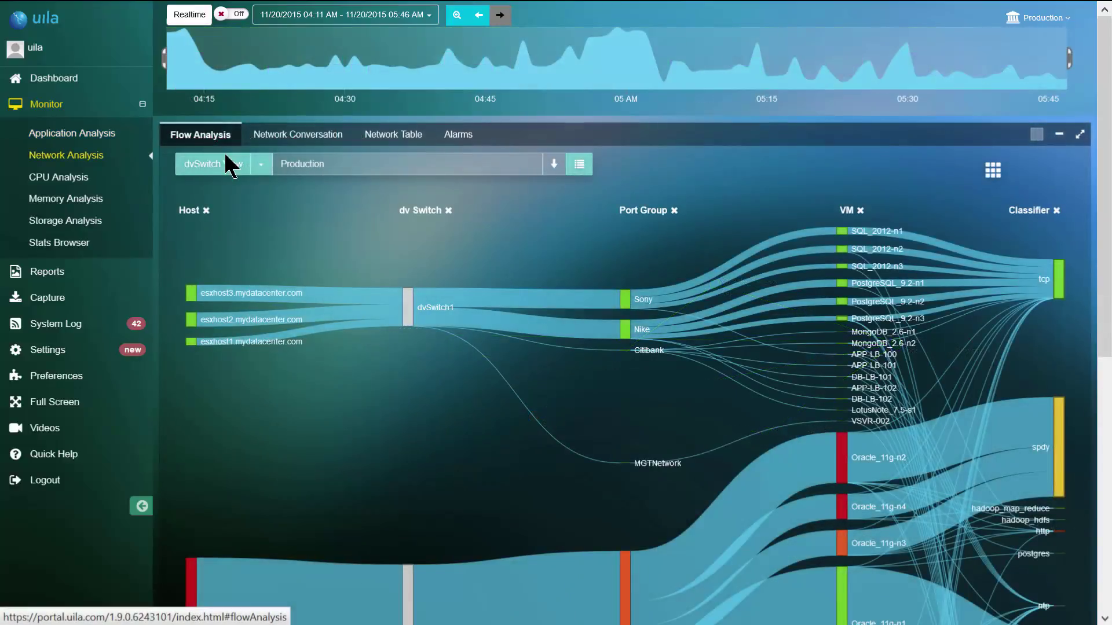
left_click_drag(1103, 119, 1107, 284)
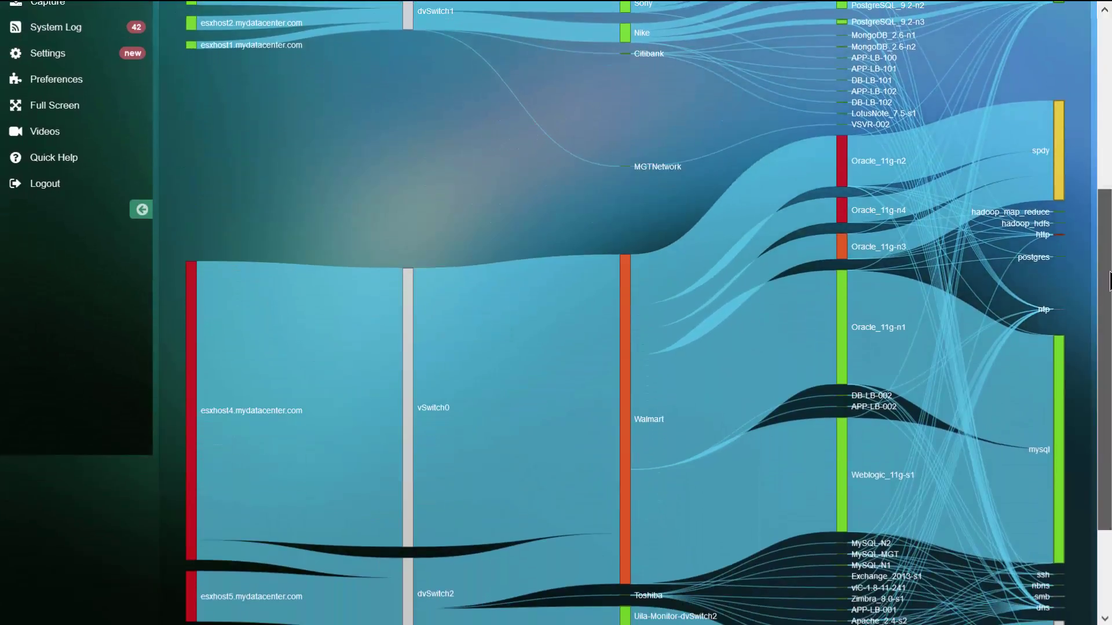
mouse_move(1064, 389)
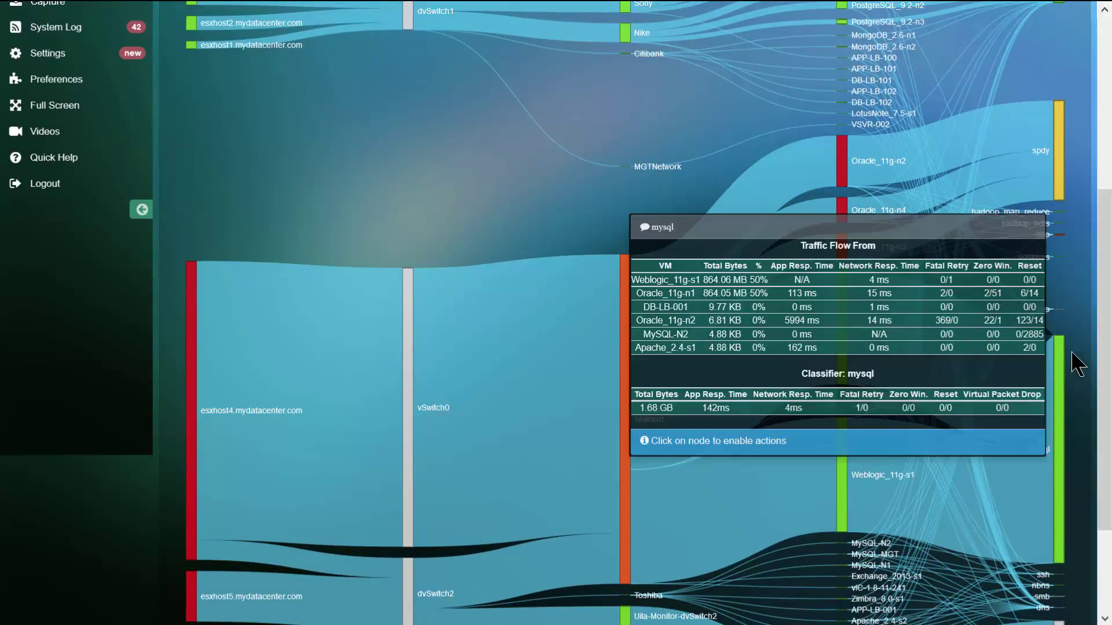
mouse_move(844, 156)
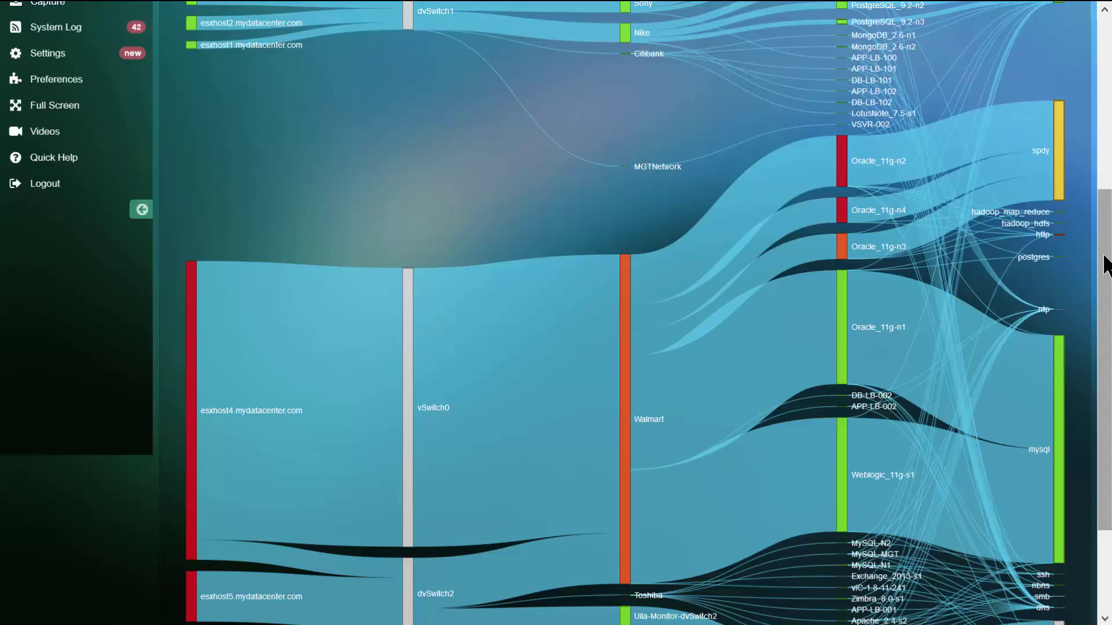
left_click_drag(1104, 348, 1104, 187)
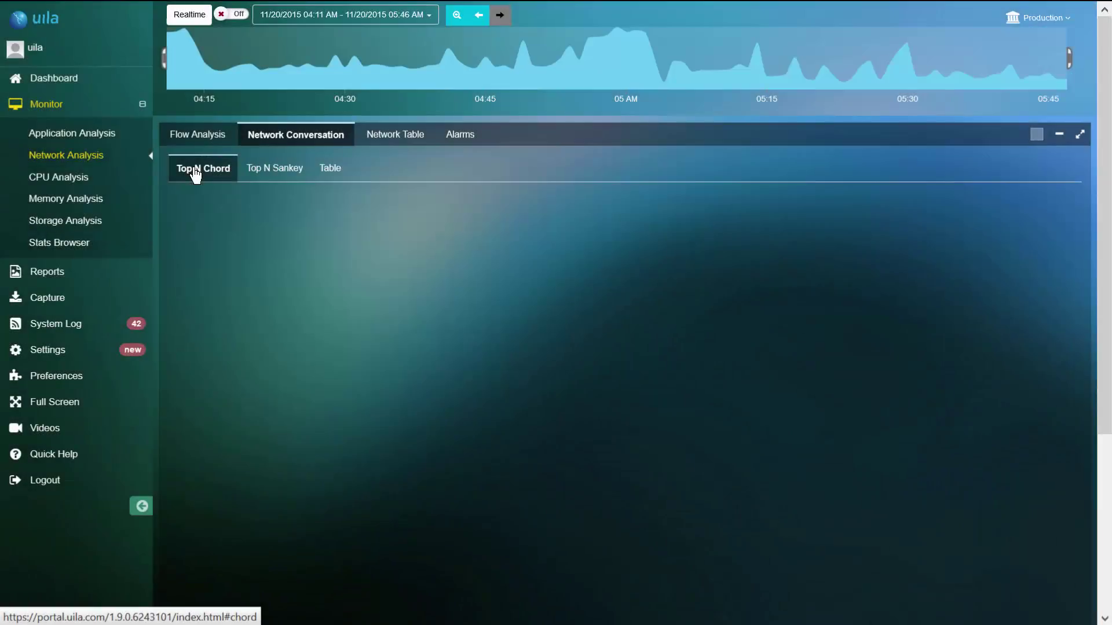
Step: Show top conversations as a Top N Chord diagram and inspect the SQL_2012-n3 chord
left_click(195, 169)
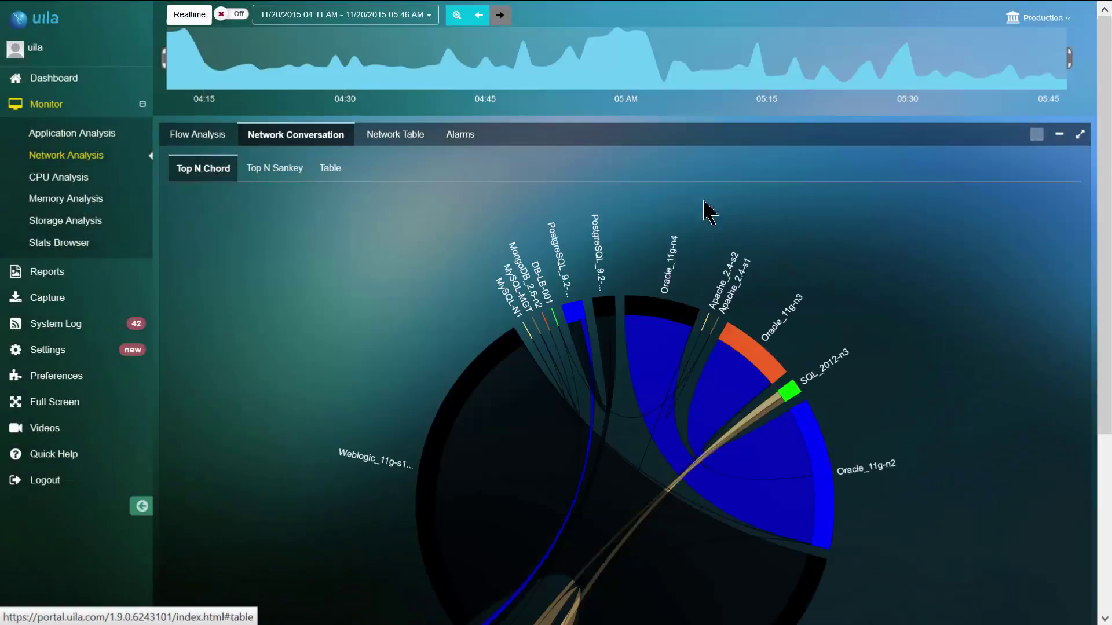
left_click_drag(1107, 226, 1107, 344)
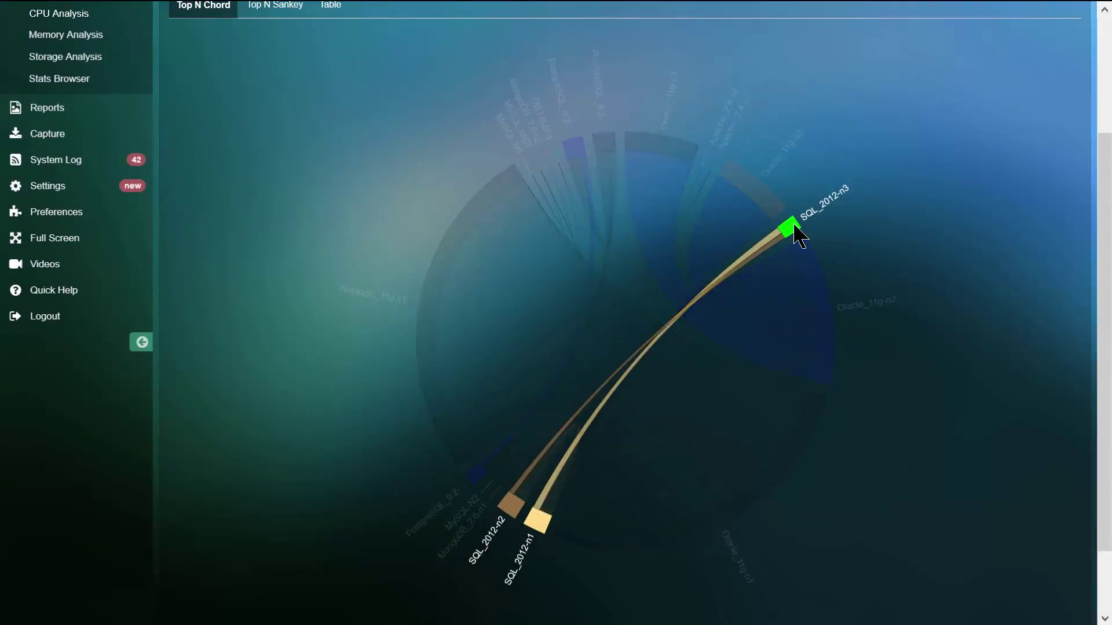
mouse_move(768, 245)
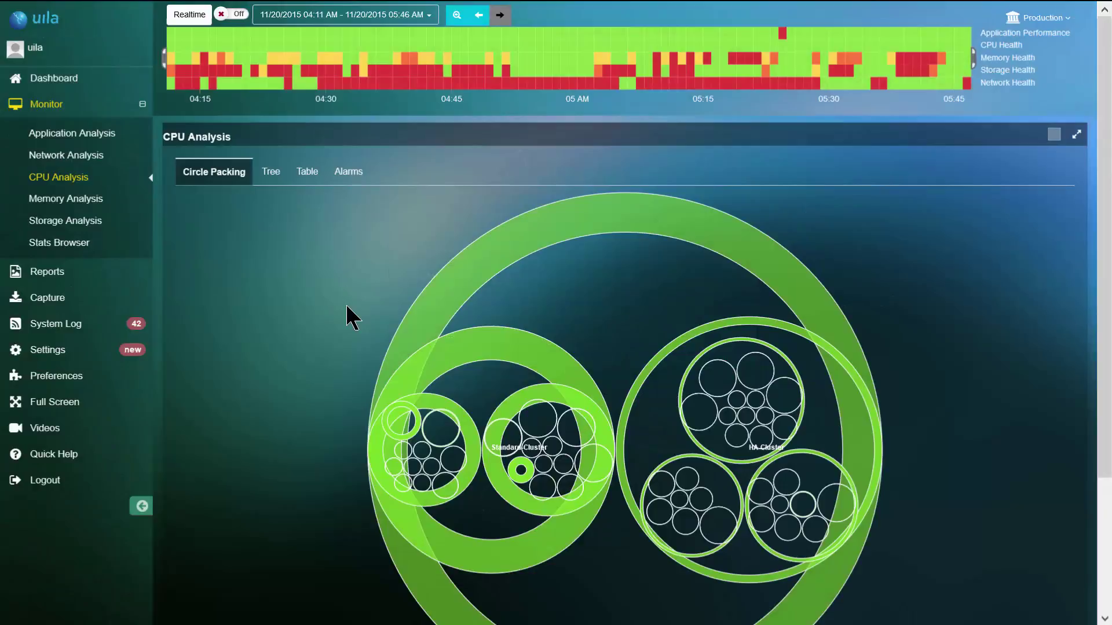
Step: Select host esxhost1 in the CPU tree and expand it to show its VMs
left_click_drag(1099, 281, 1104, 330)
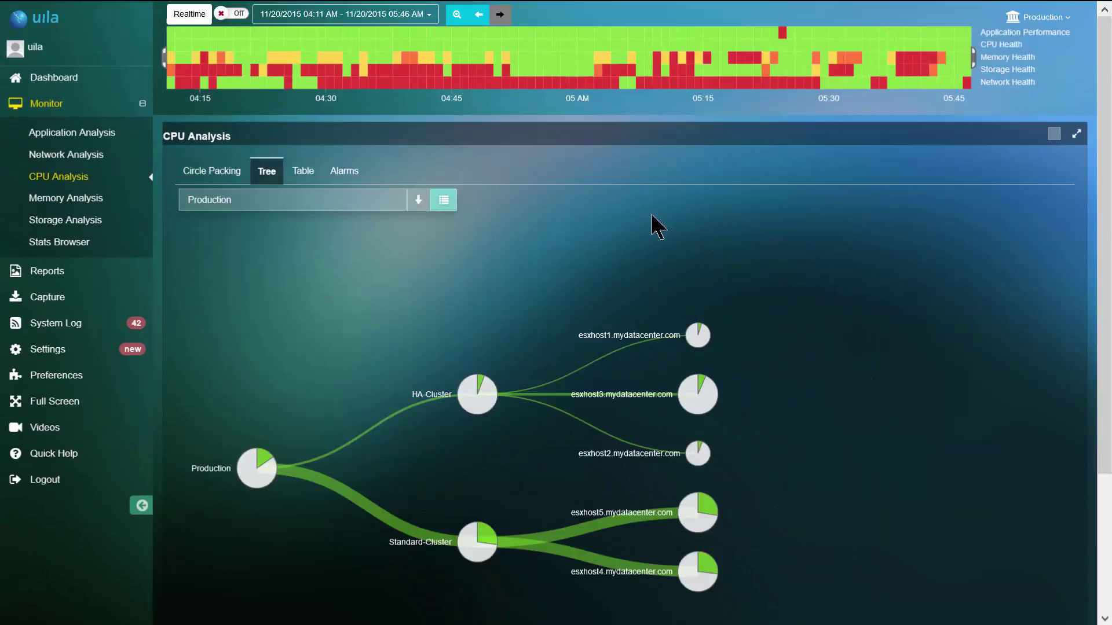
left_click(699, 336)
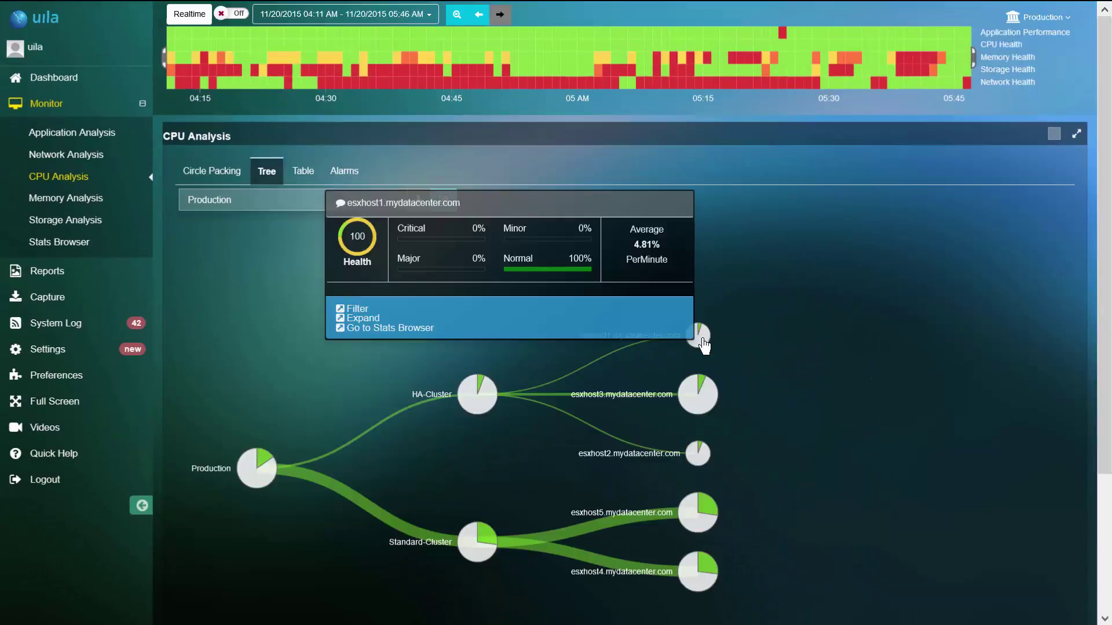
left_click(377, 319)
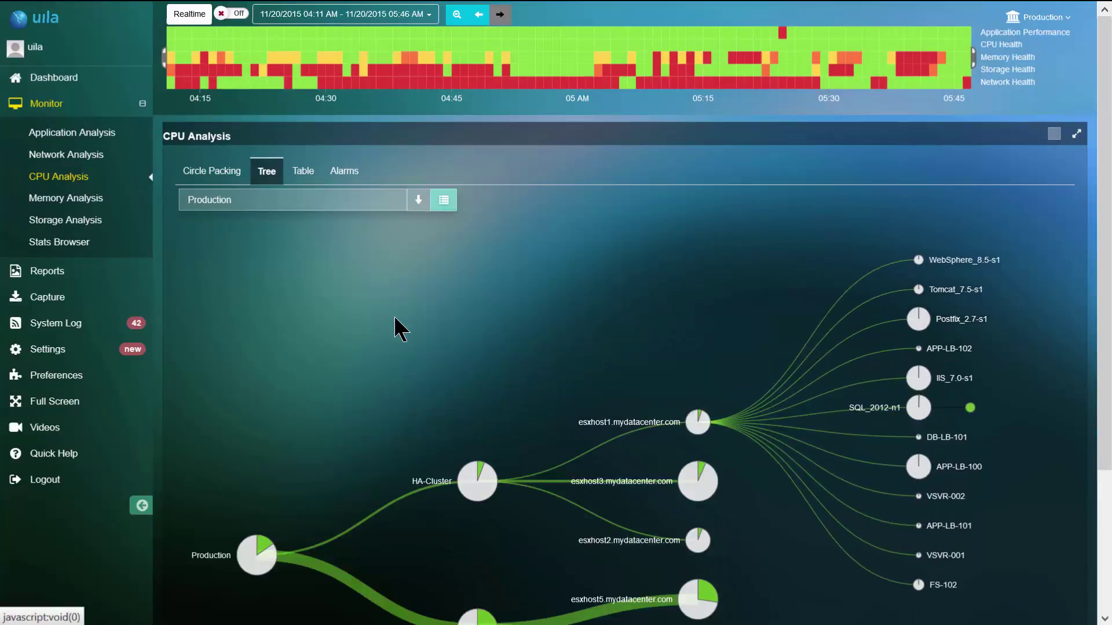
Step: In Memory Analysis, expand esxhost4 into its VMs, list memory alarms, then open Storage Analysis
left_click(87, 198)
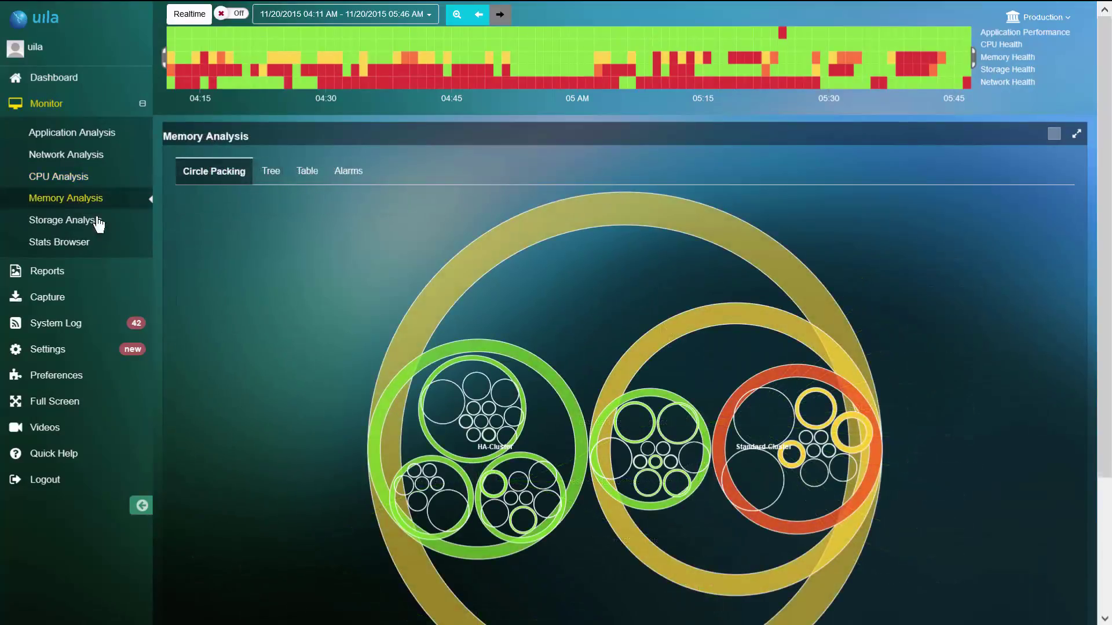
left_click_drag(1107, 255, 1108, 345)
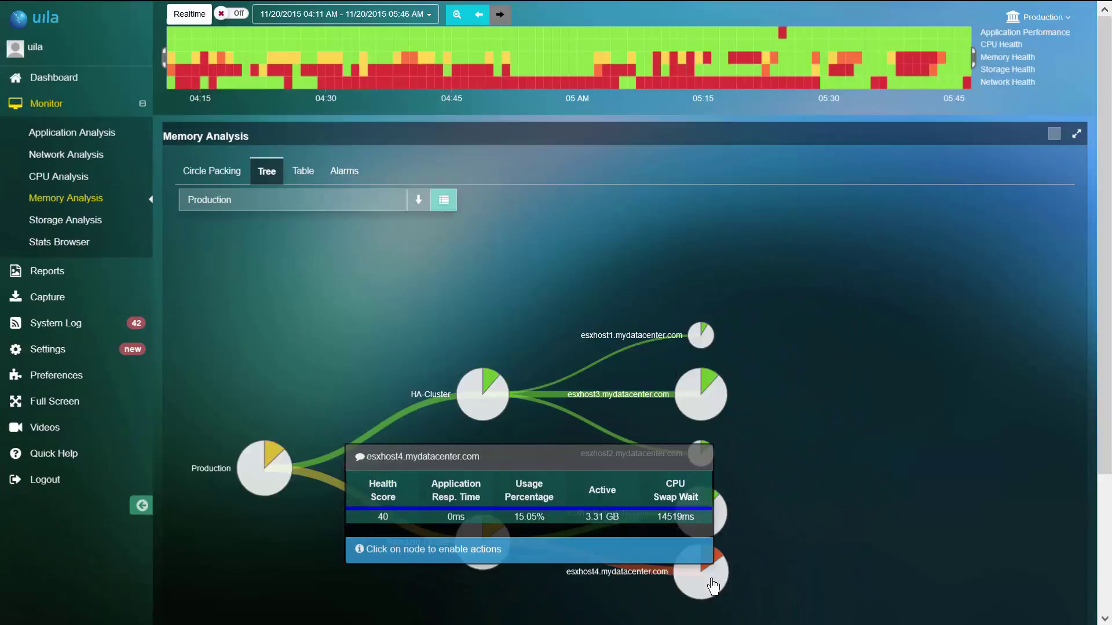
left_click(713, 586)
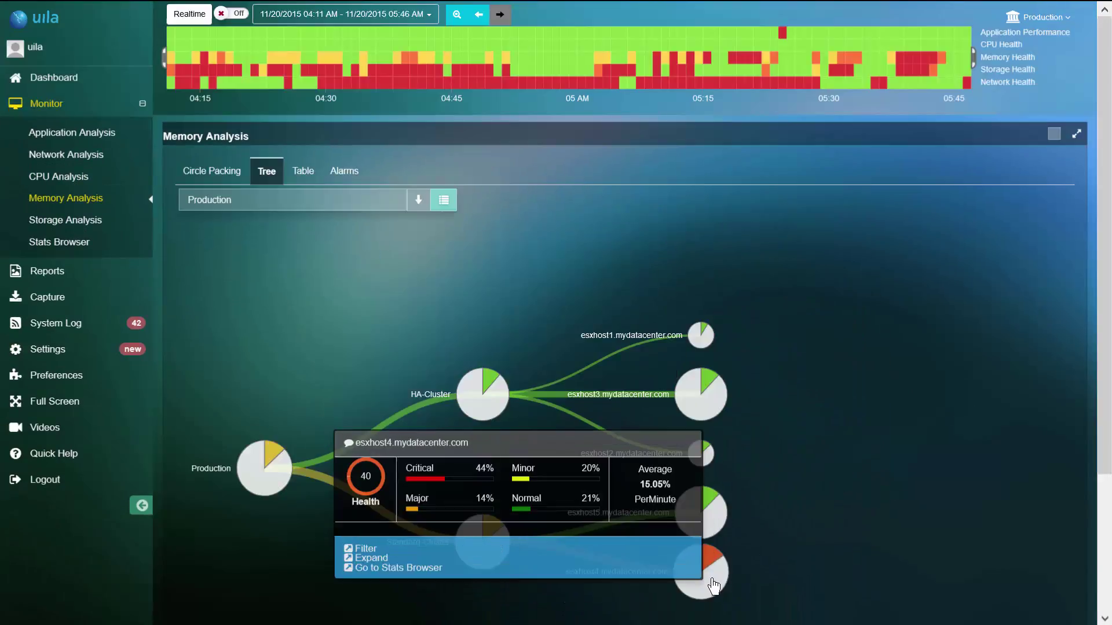
left_click(373, 558)
left_click(345, 172)
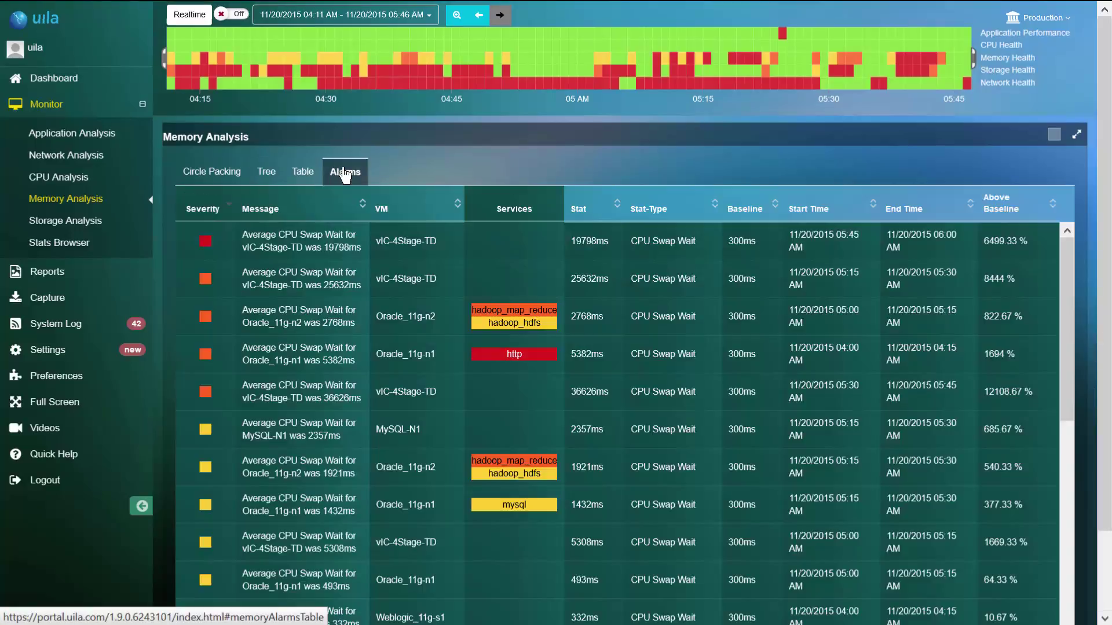
left_click(73, 226)
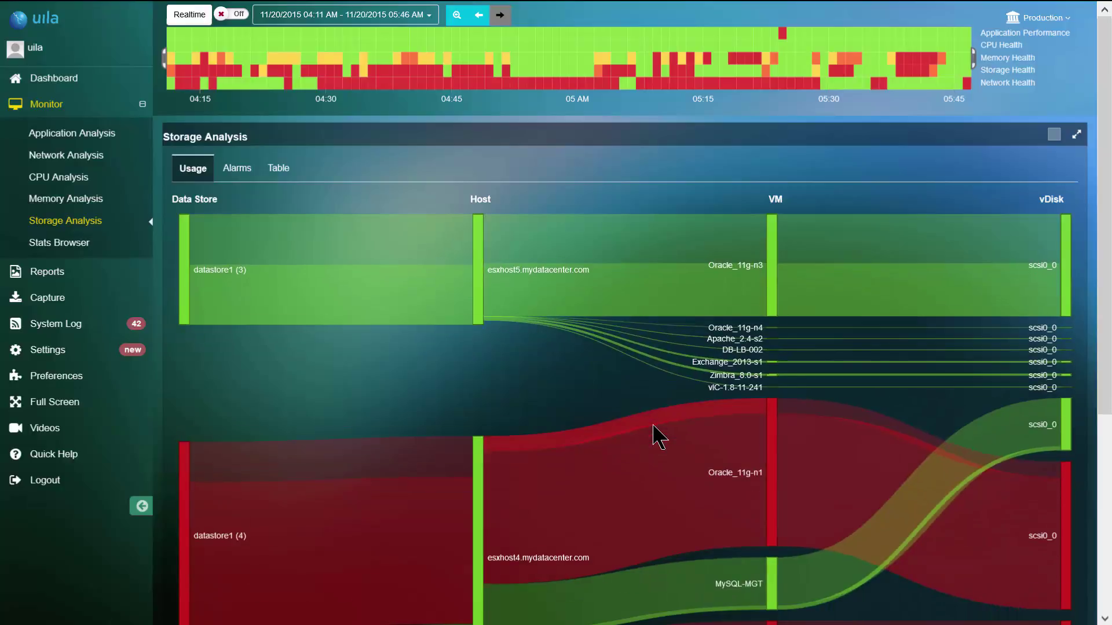
Step: Trace esxhost4's storage flow from datastore1 (4) and datastore2 (4) to Oracle_11g-n1 and MySQL-MGT
mouse_move(1065, 447)
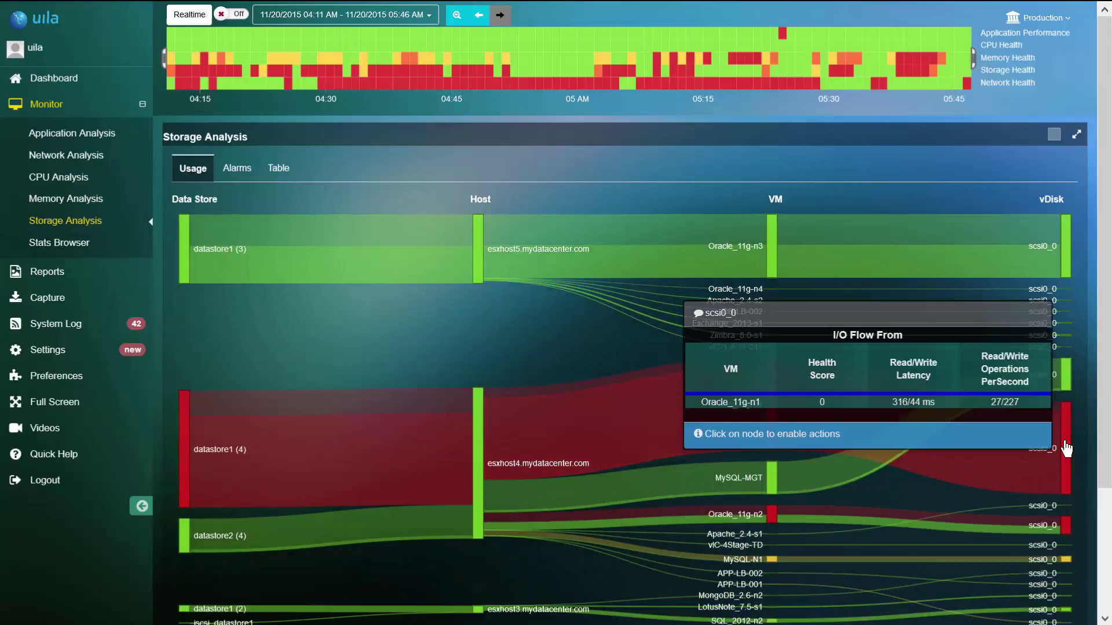
mouse_move(776, 436)
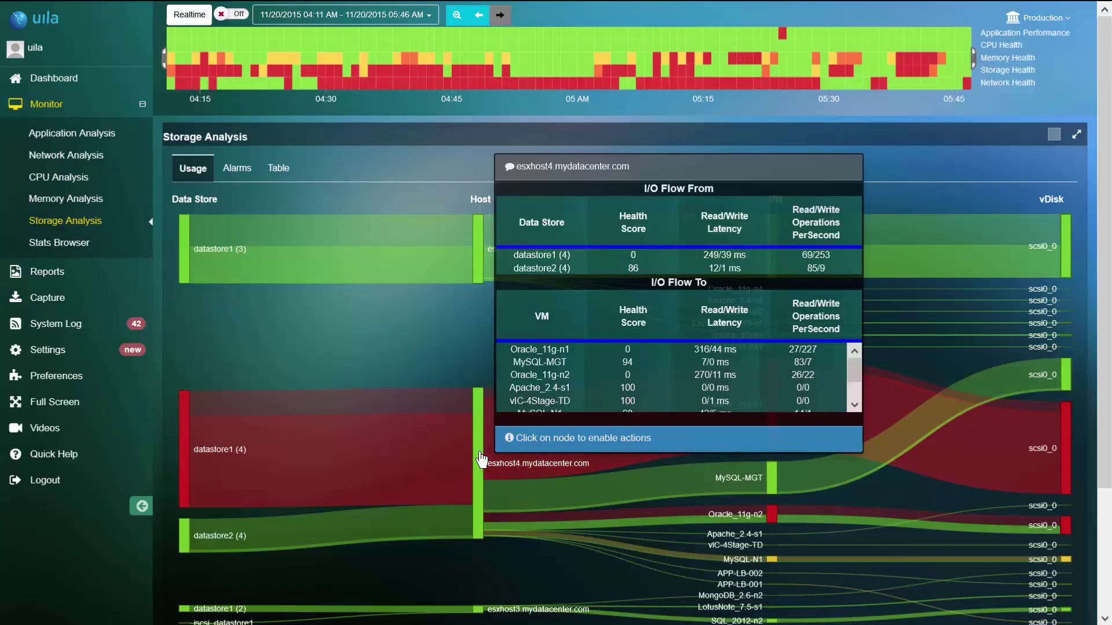
left_click(480, 459)
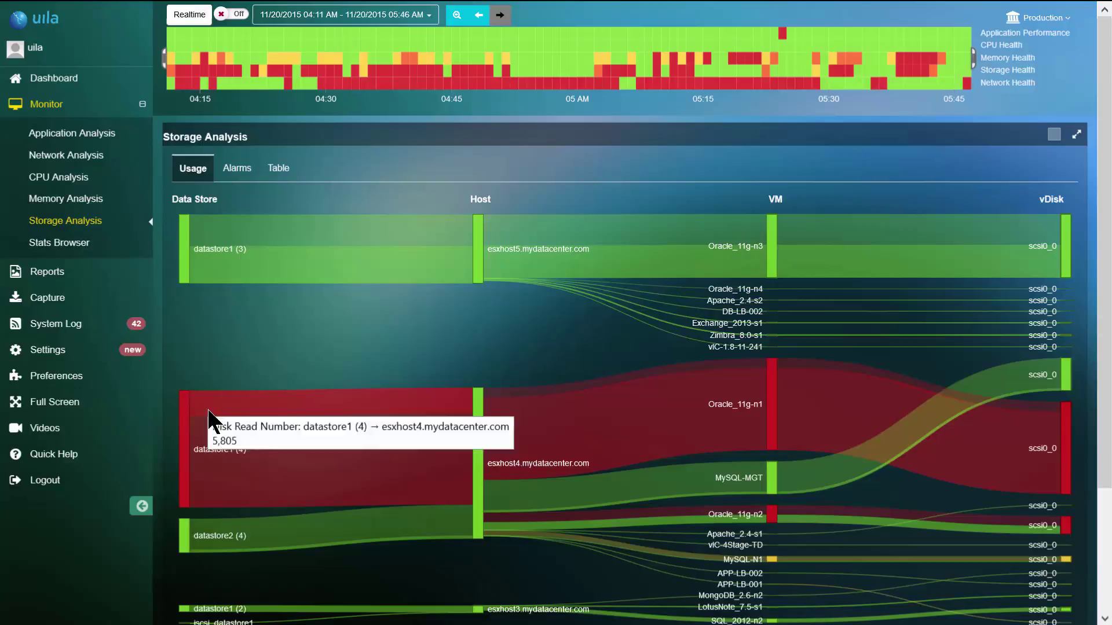
mouse_move(209, 456)
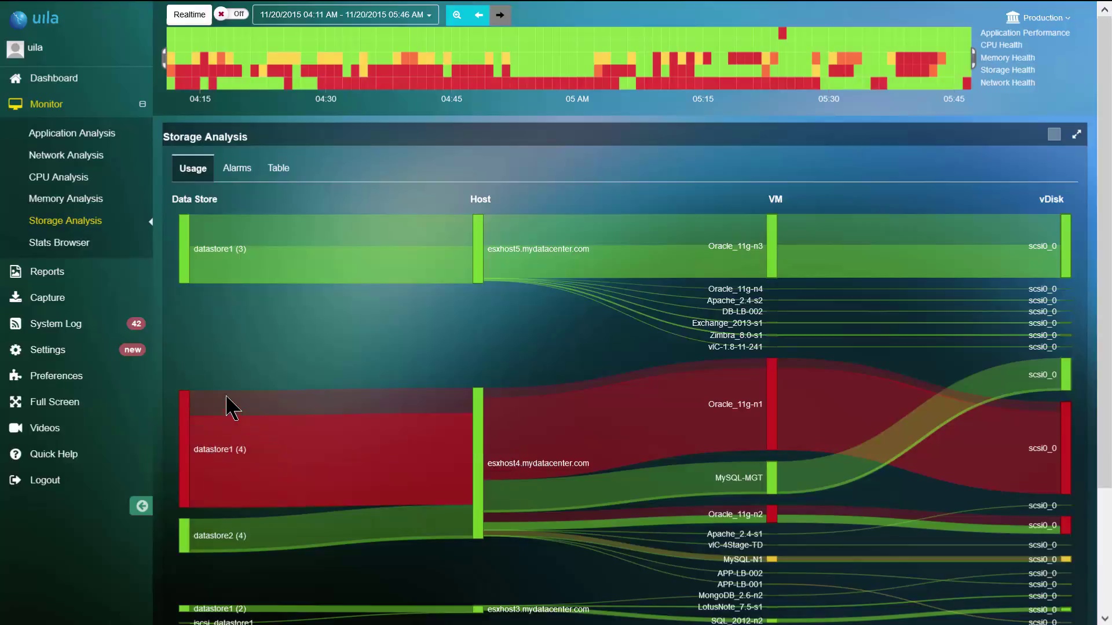
left_click(84, 246)
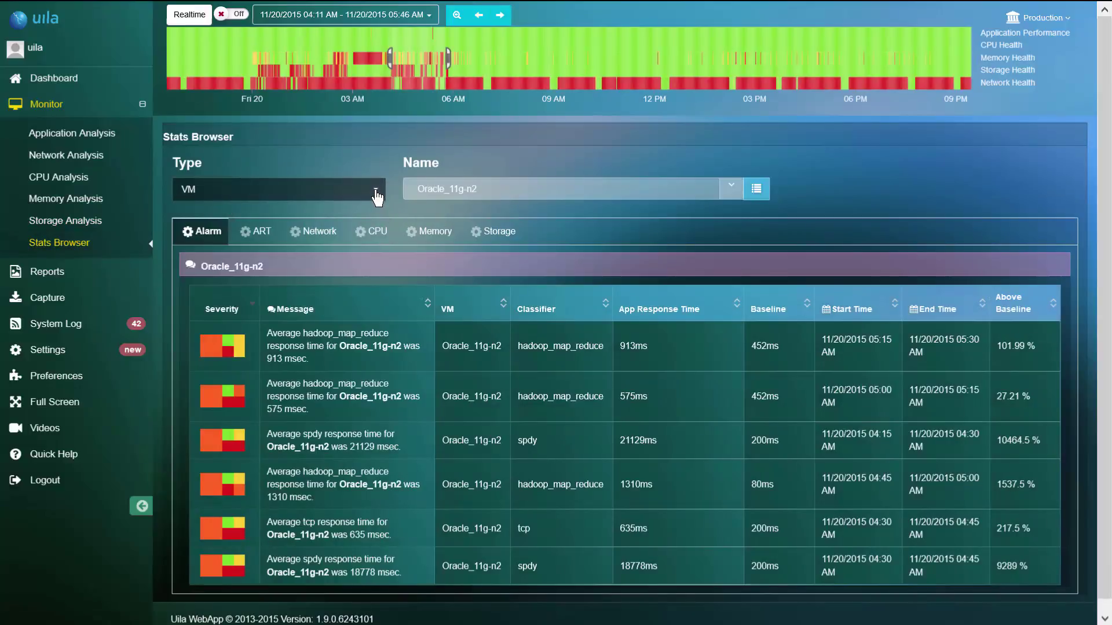
left_click(376, 191)
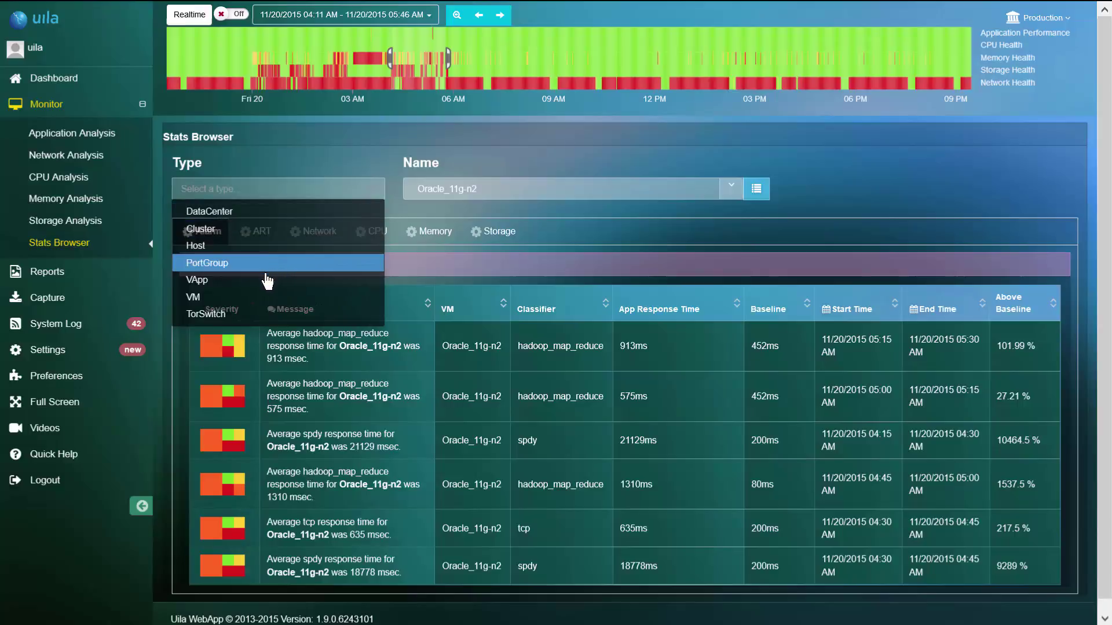
left_click(255, 310)
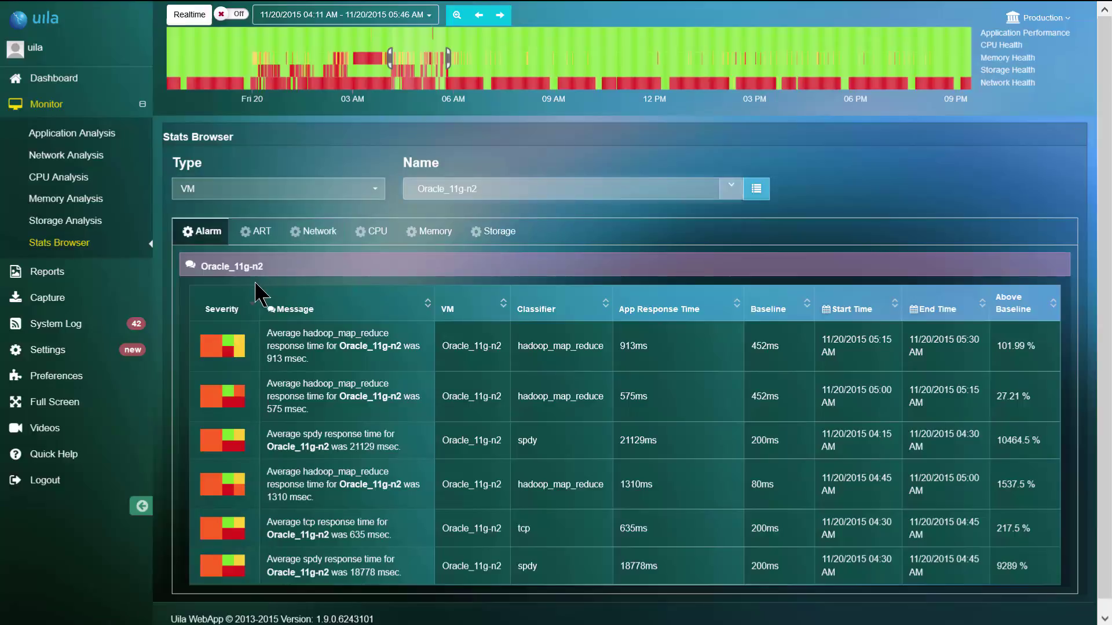
Step: Browse Oracle_11g-n2's application response time, network and memory charts
left_click(254, 231)
scroll(255, 231, "down", 3)
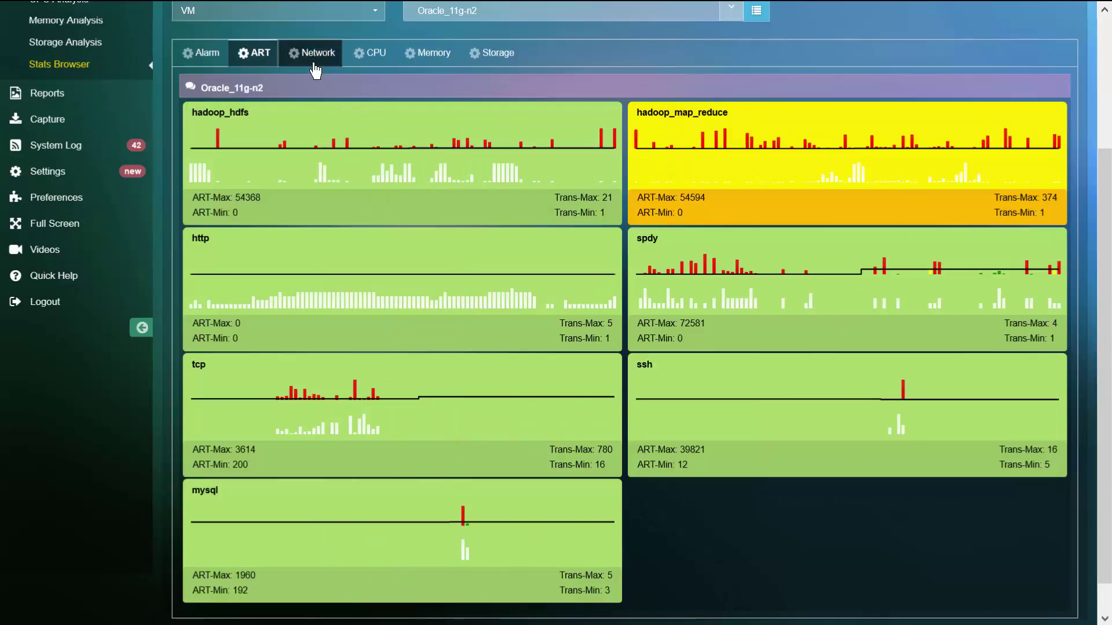
left_click(315, 58)
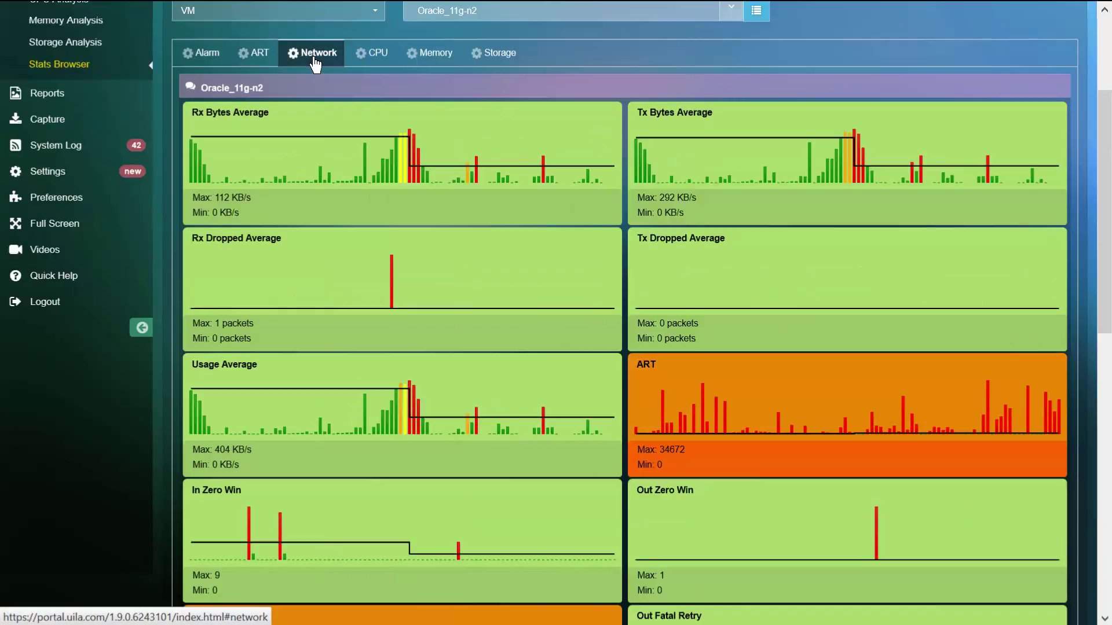
left_click(435, 240)
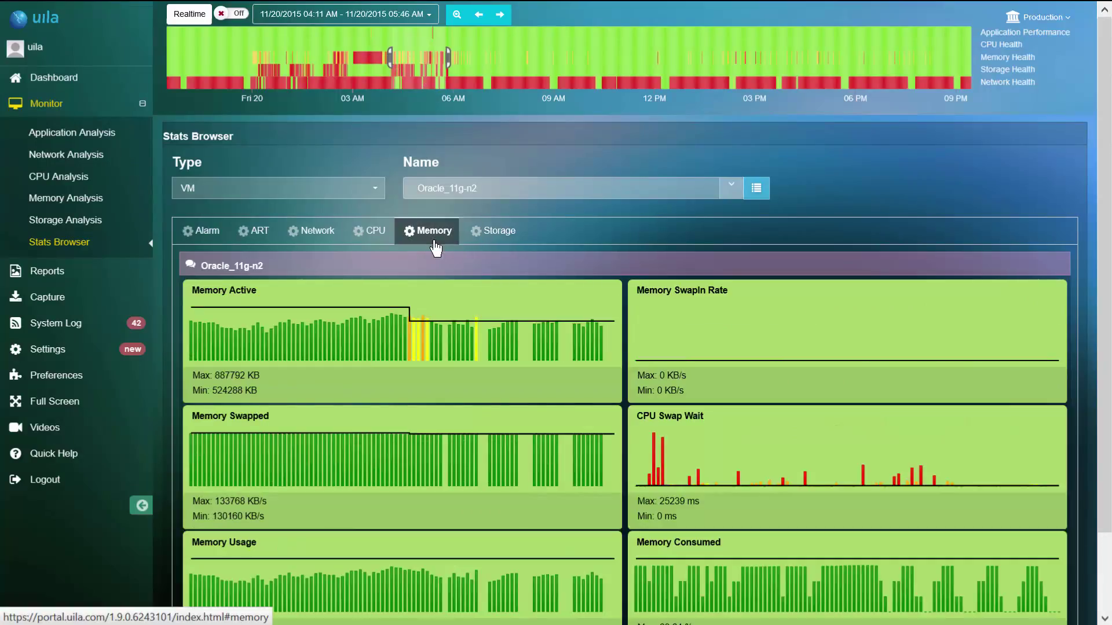
scroll(435, 248, "down", 1)
Step: Show Oracle_11g-n2's storage charts over a range widened back to 12:02 AM
left_click(495, 173)
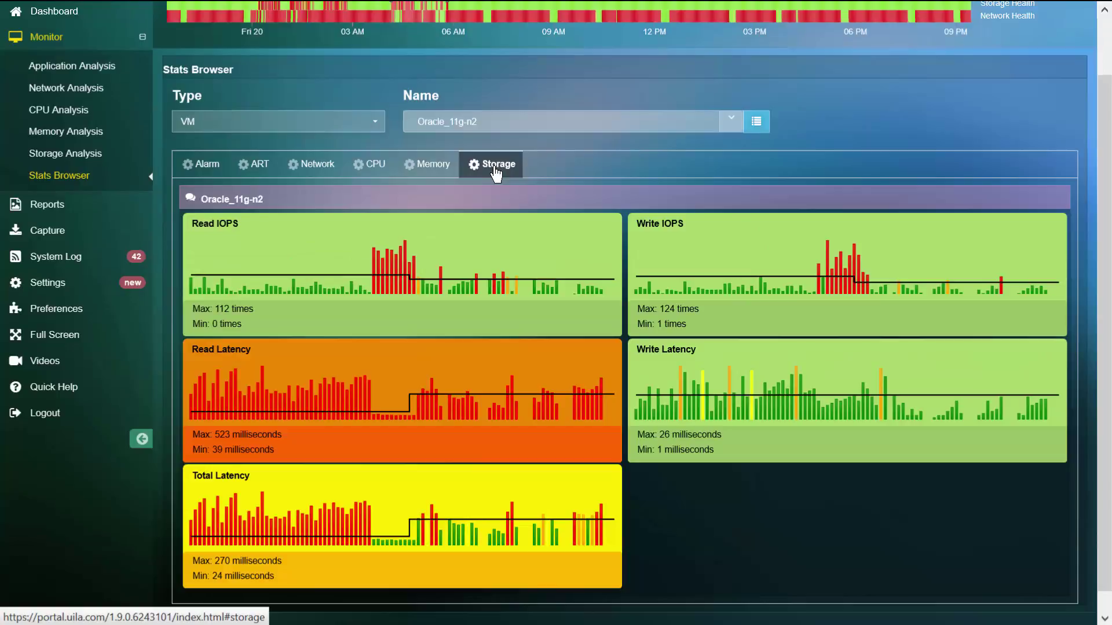
scroll(495, 172, "up", 1)
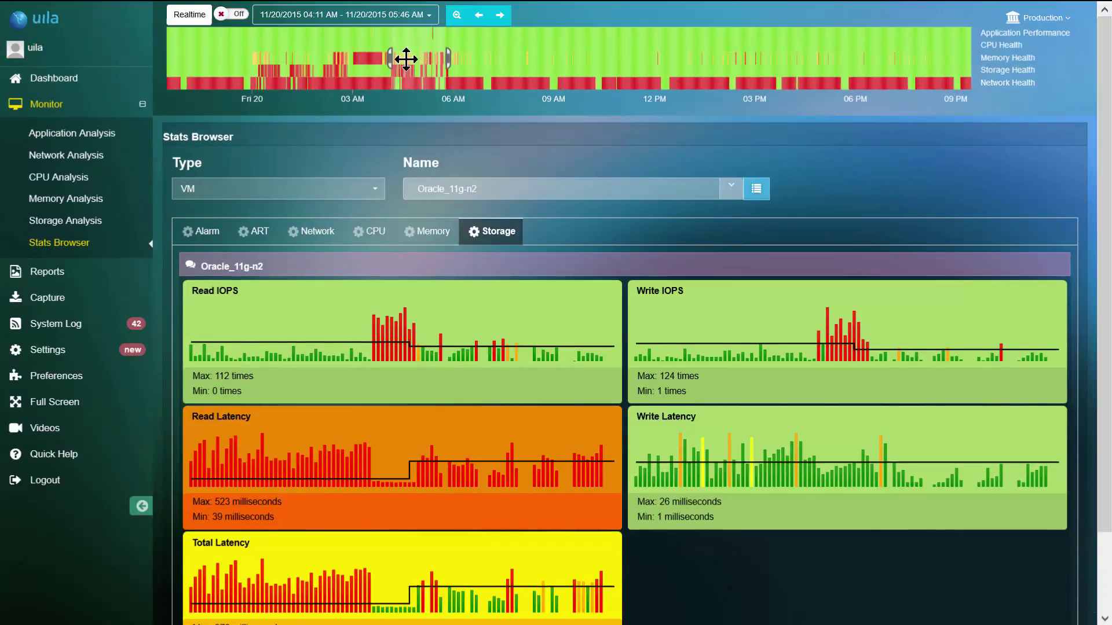
left_click_drag(377, 59, 251, 57)
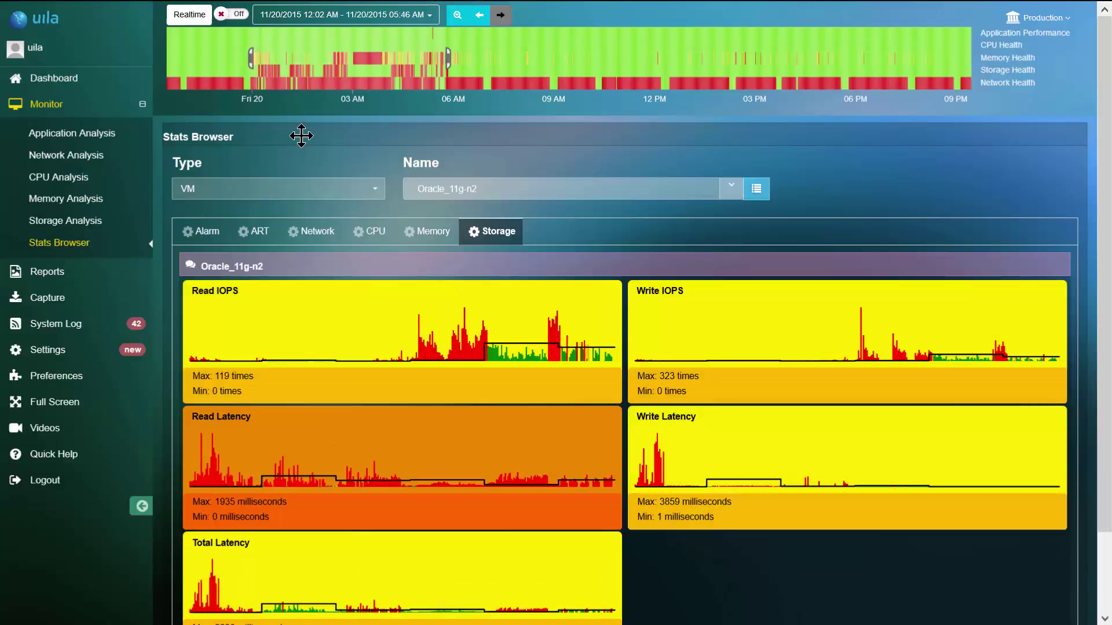